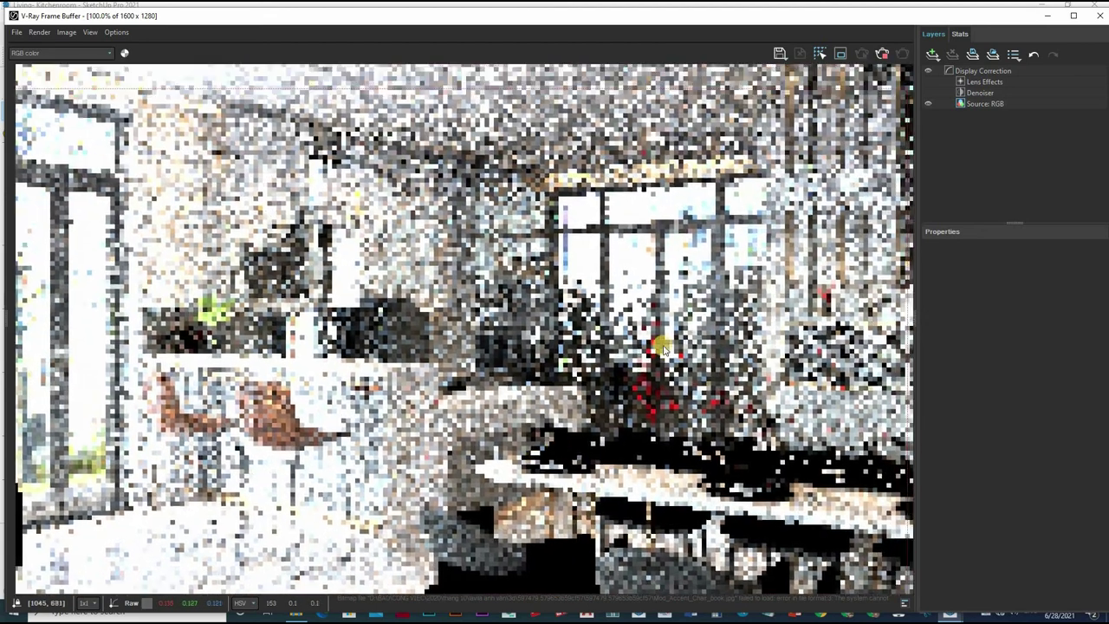
Zoom out of the noisy test render in the V-Ray Frame Buffer
scroll(908, 35, "down", 2)
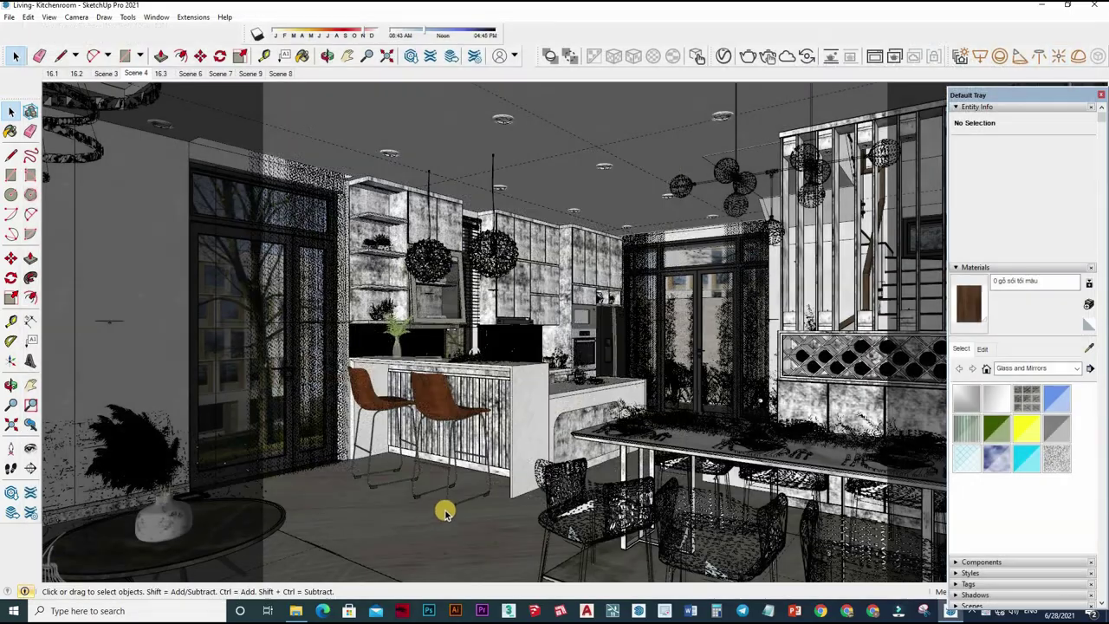
Set the V-Ray render output aspect ratio to 16:9 Widescreen (2276 × 1280)
middle_click_drag(472, 460, 569, 87)
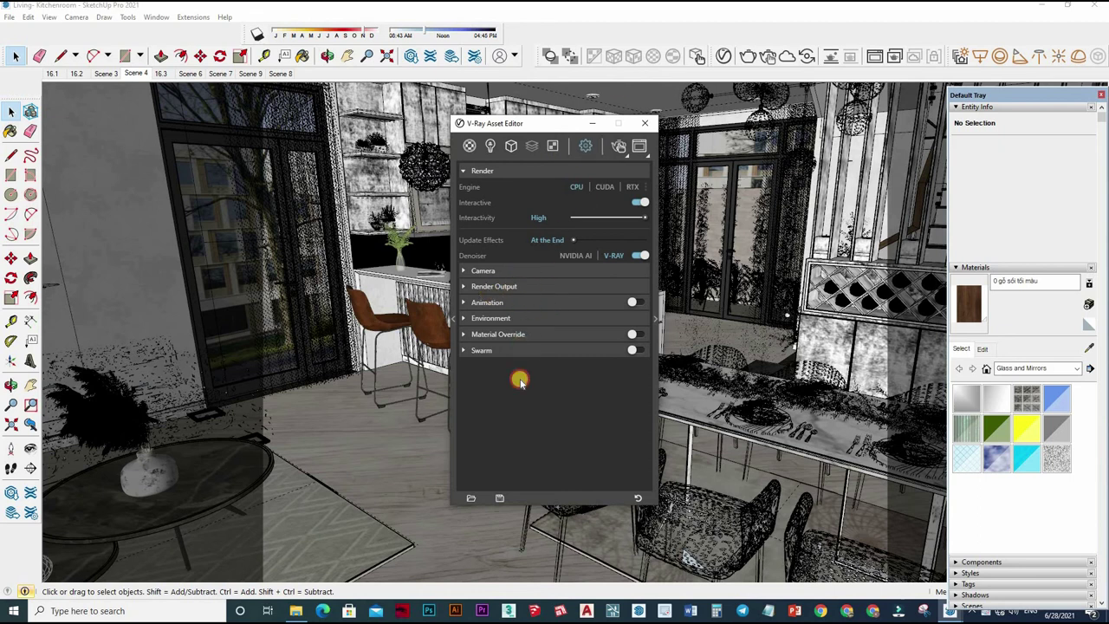
left_click(589, 335)
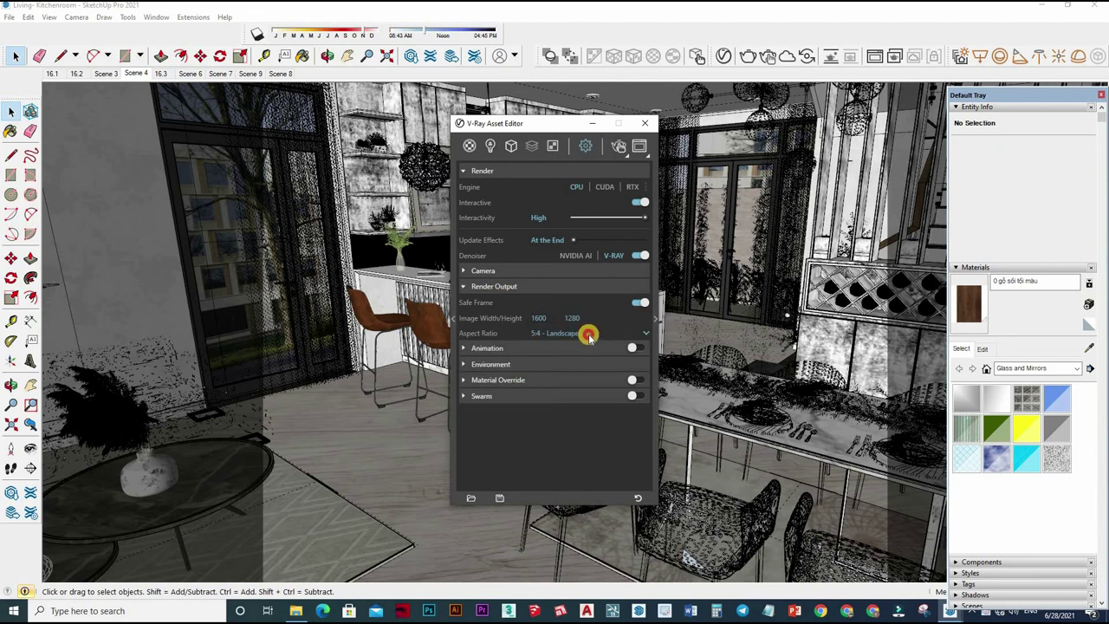
left_click(570, 349)
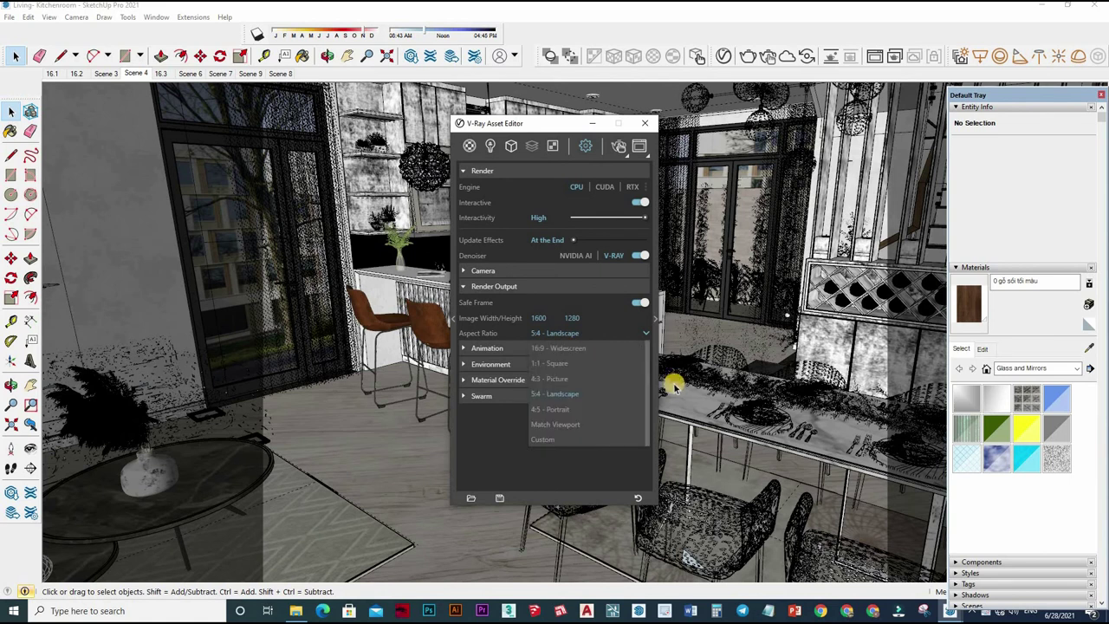
left_click(533, 394)
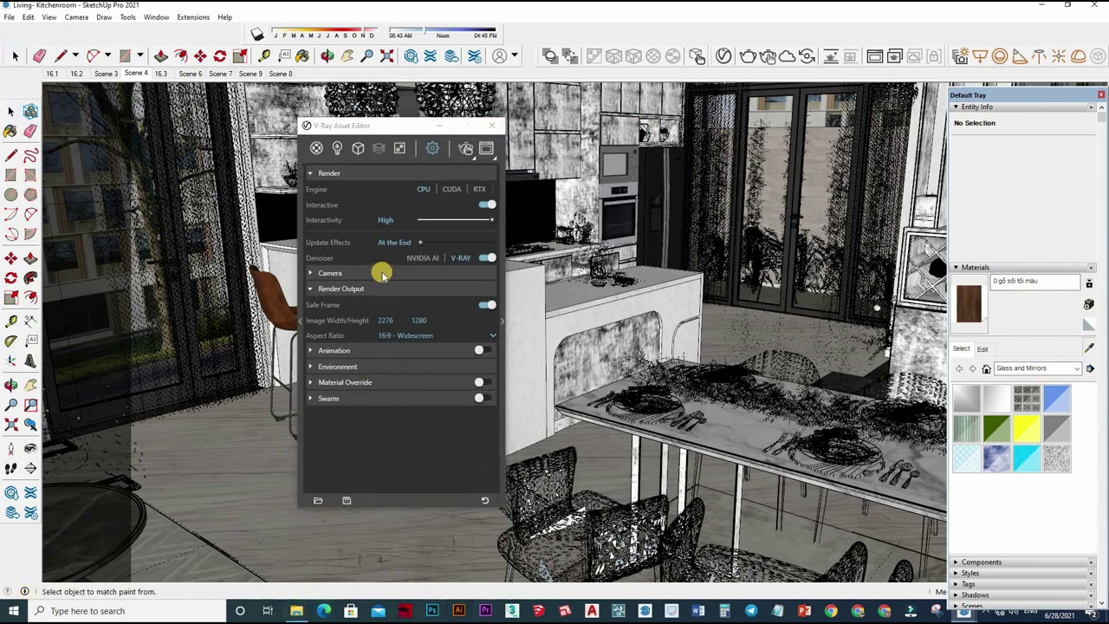
Sample Material#6 from the model and review its reflection settings
left_click(515, 302)
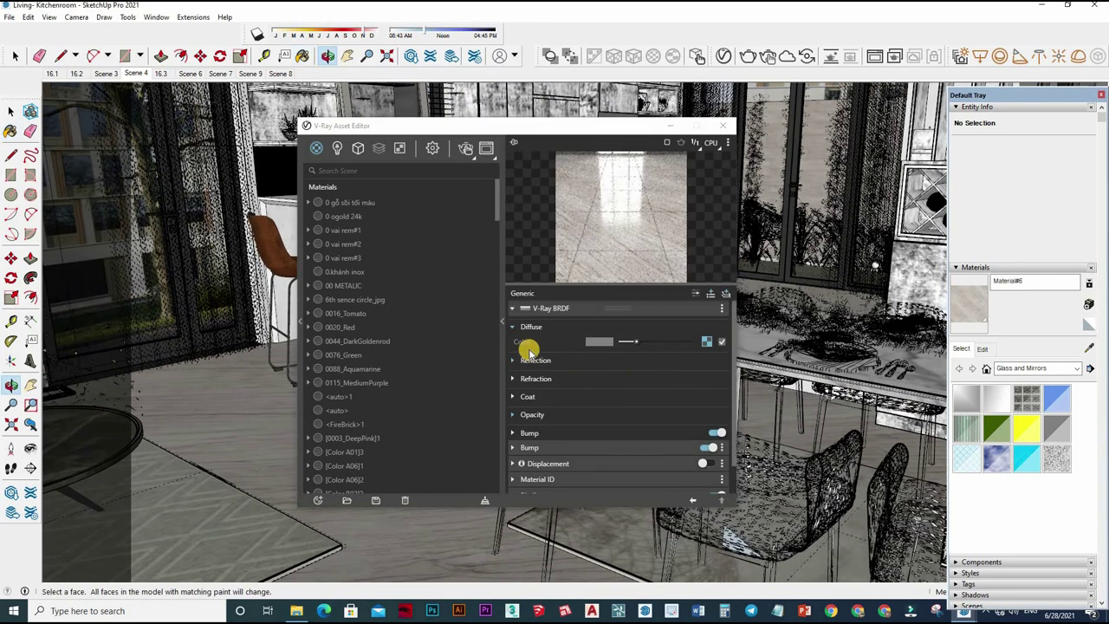
left_click(564, 359)
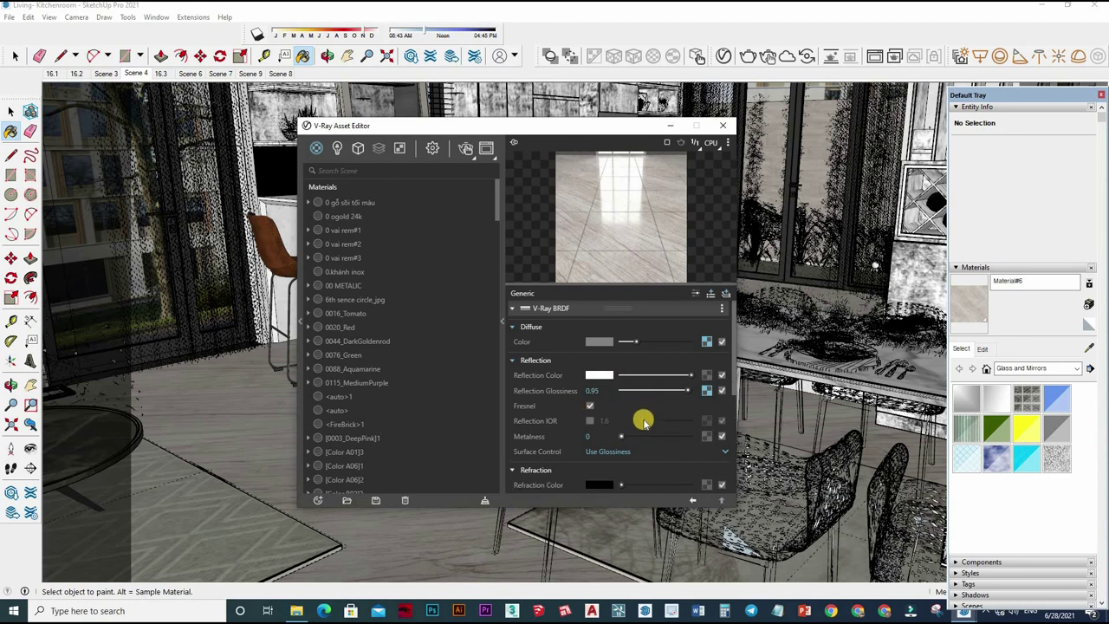
scroll(607, 416, "down", 3)
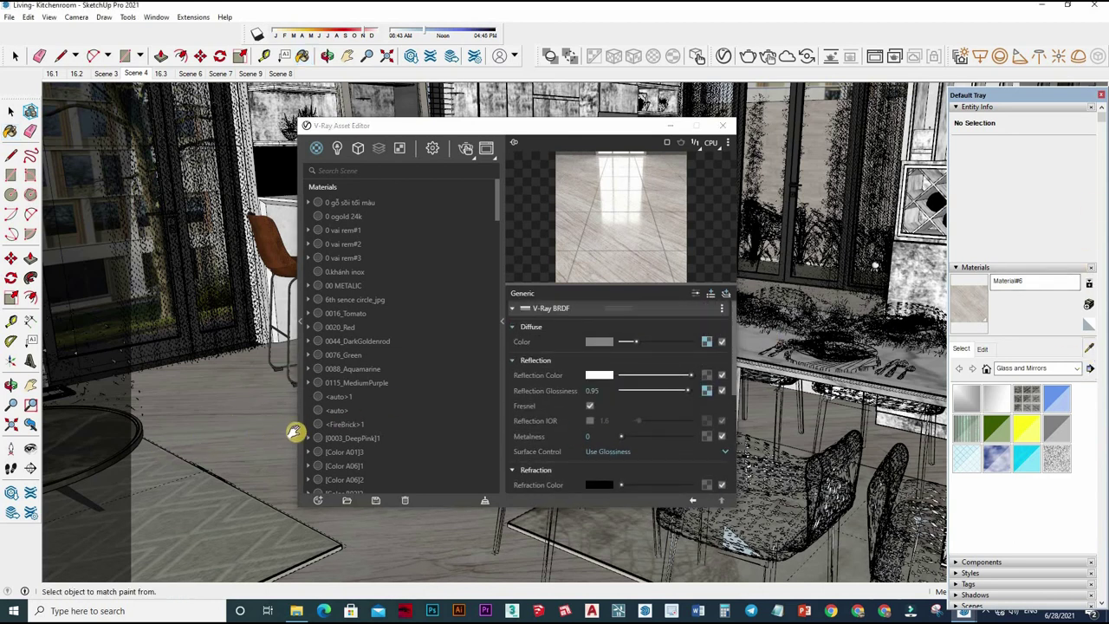
mouse_move(289, 433)
middle_mouse_down()
mouse_move(271, 505)
mouse_move(291, 495)
middle_mouse_up()
Review Material8's reflection settings, then sample the coffee table's marble Material~31
key("b")
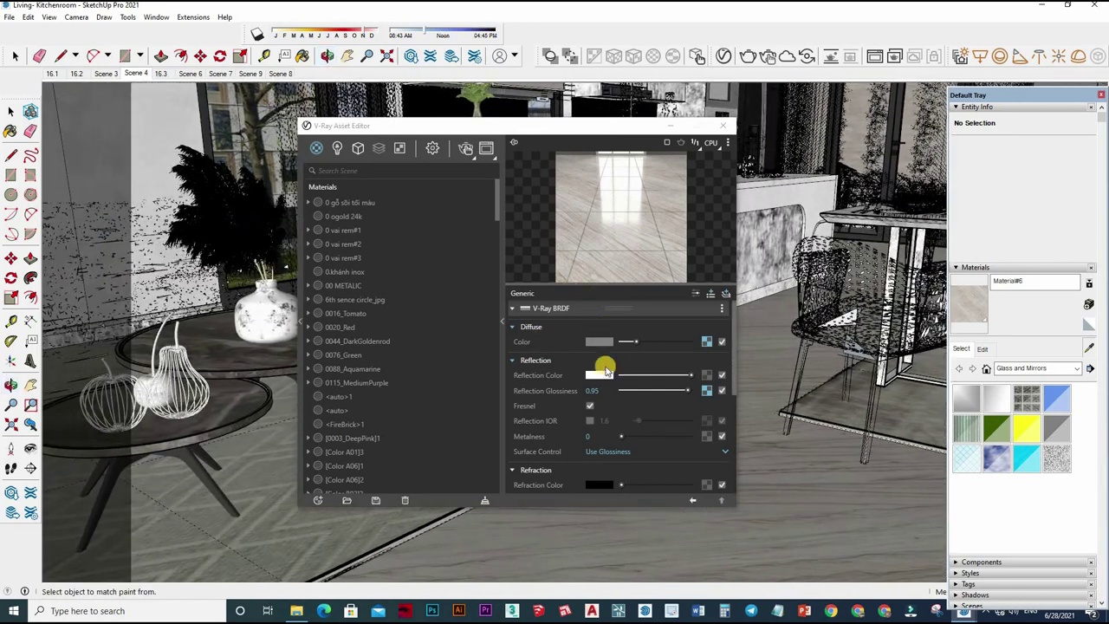
left_click(599, 357)
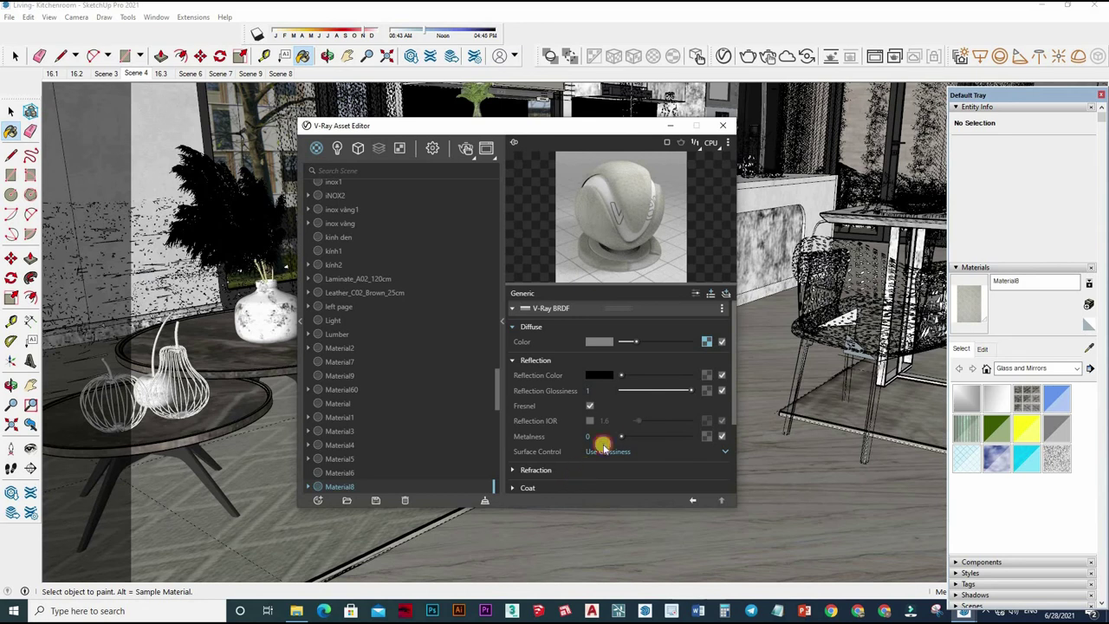
scroll(597, 446, "down", 2)
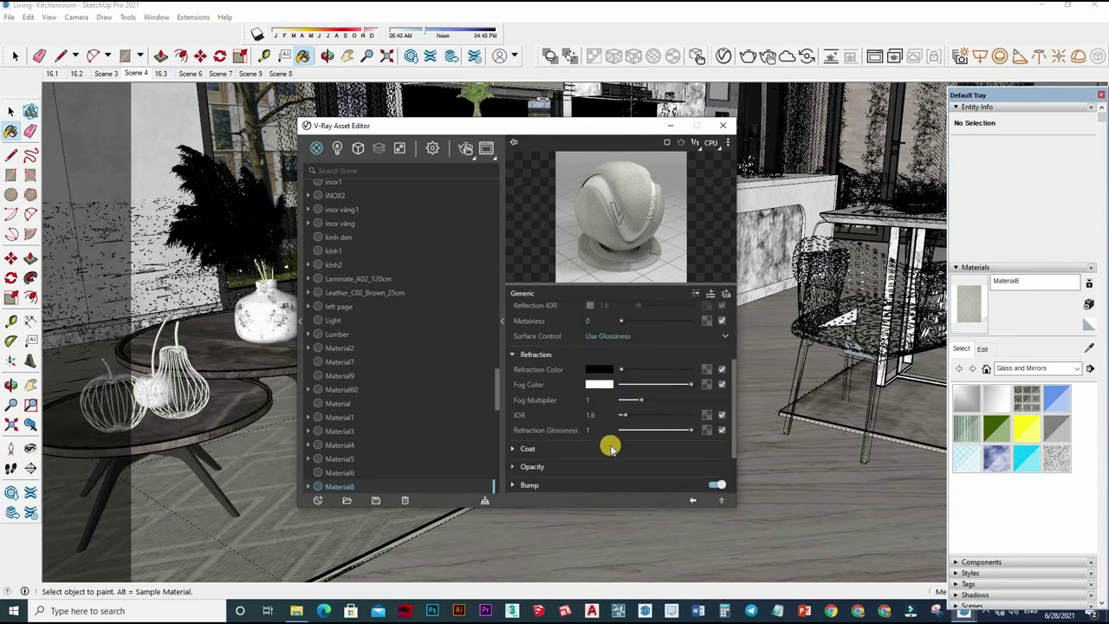
scroll(620, 425, "up", 2)
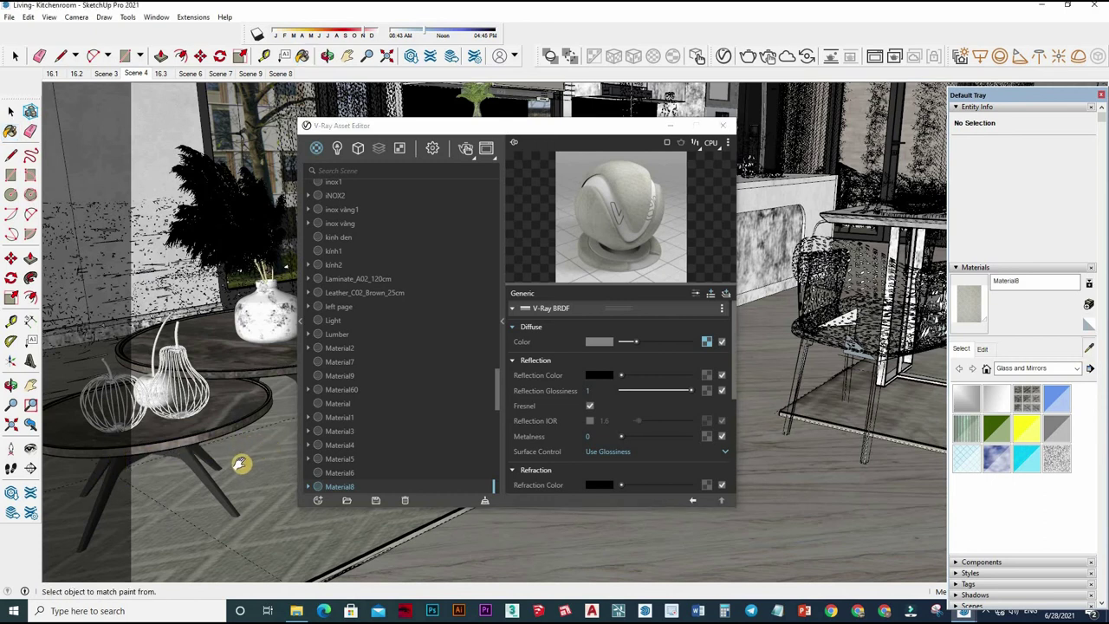
middle_click_drag(242, 459, 769, 132)
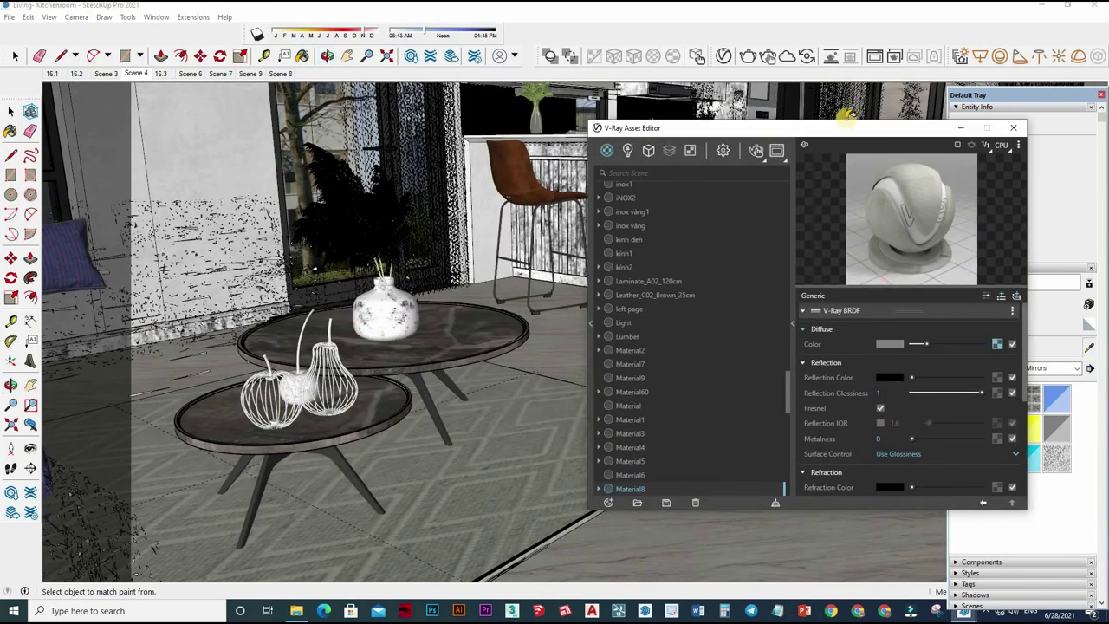
left_click(847, 115, "alt")
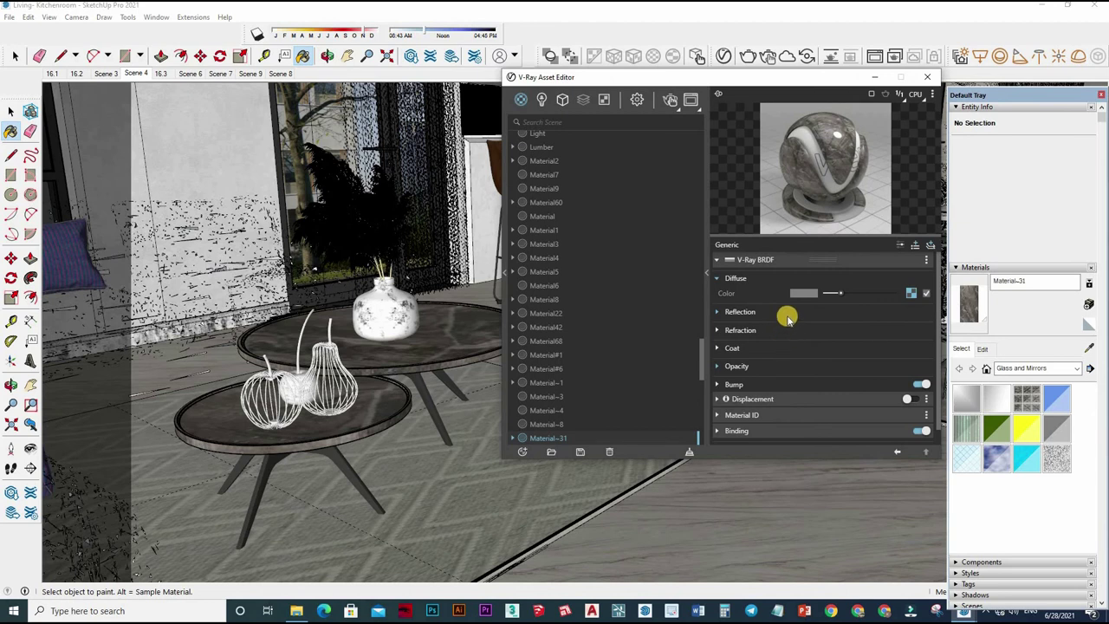
Inspect Material~31's reflection and refraction settings
left_click(779, 313)
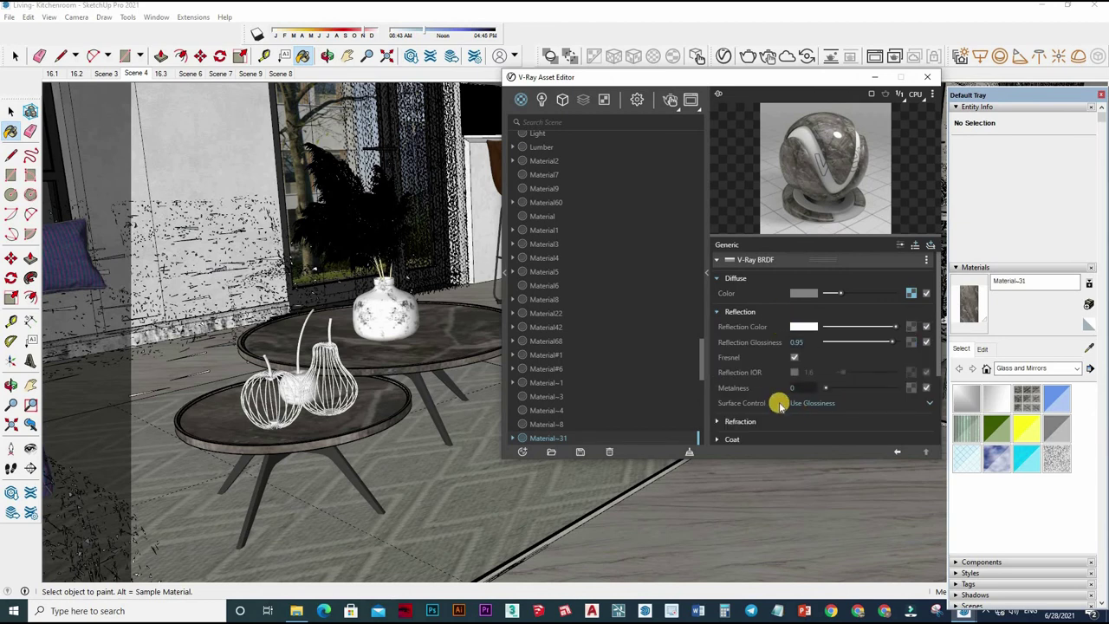
scroll(805, 374, "down", 2)
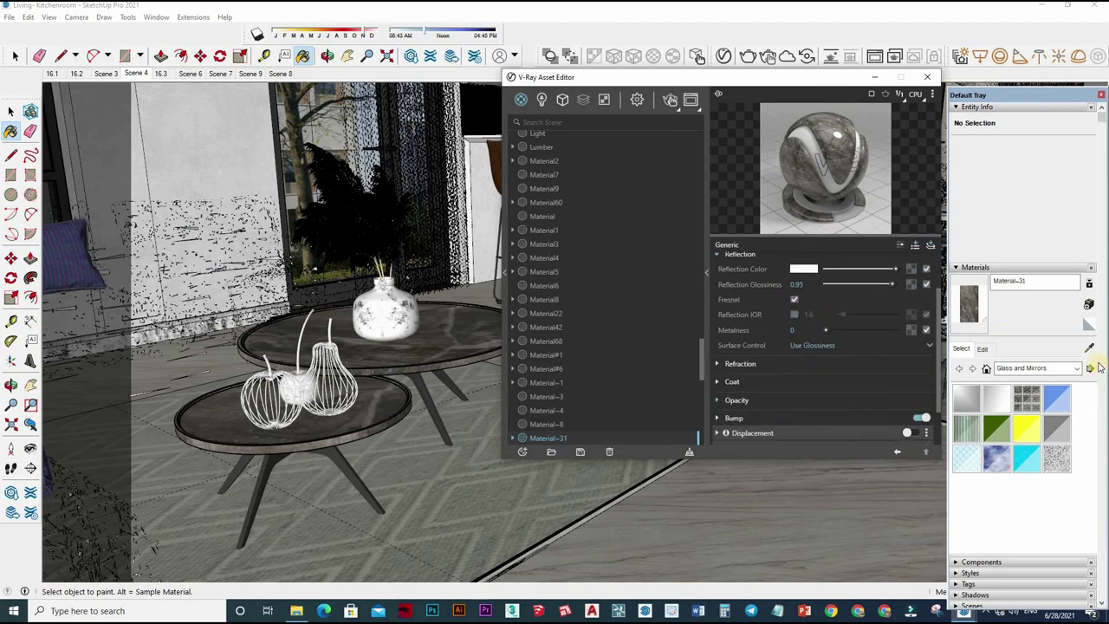
left_click(740, 402)
Load the dark metallic Color_B material and show its reflection settings
left_click(346, 470, "alt")
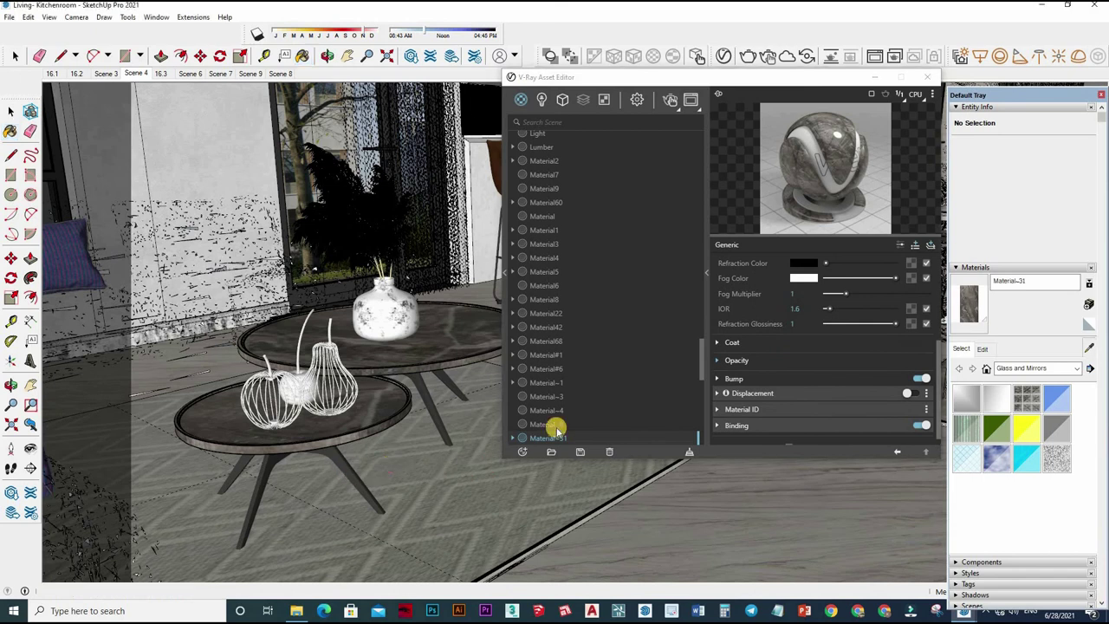
left_click(795, 316)
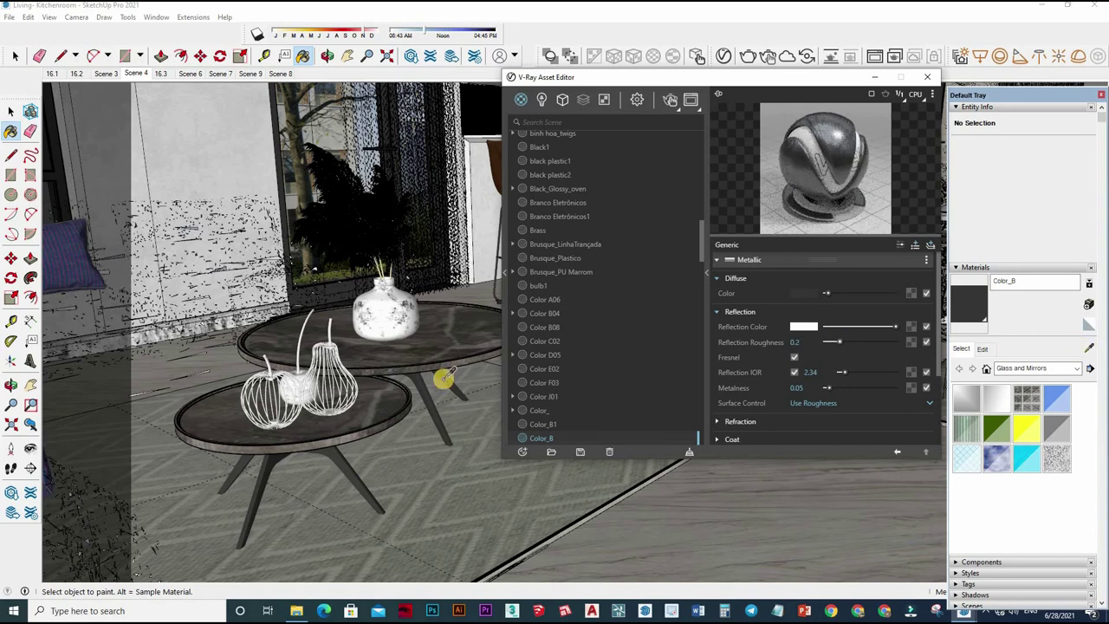
mouse_move(346, 339)
middle_mouse_down()
mouse_move(277, 372)
mouse_move(417, 284)
middle_mouse_up()
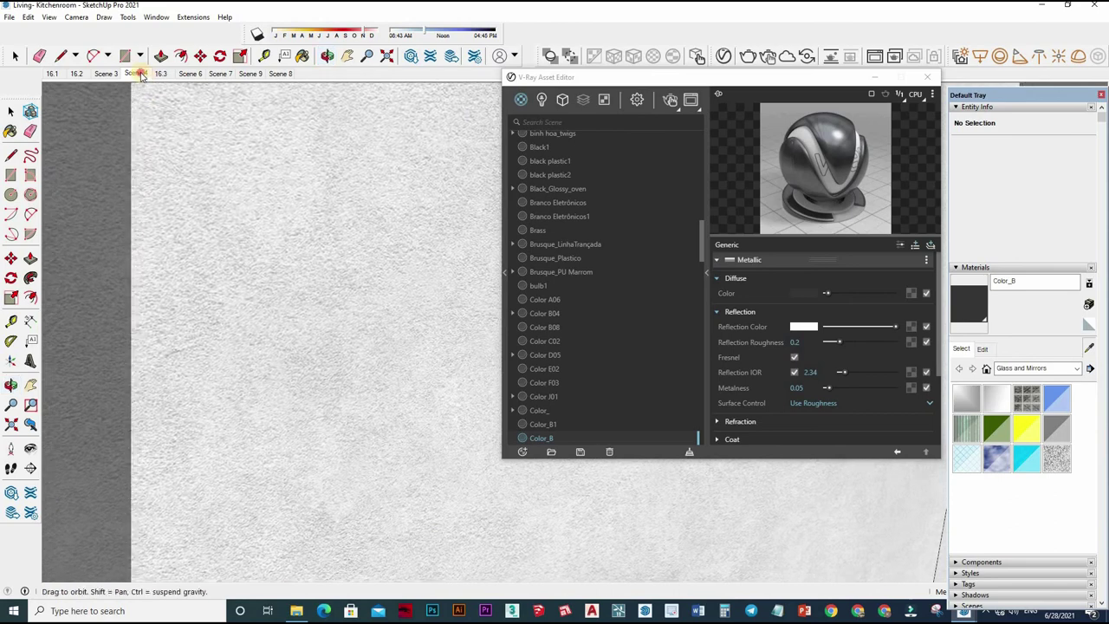
Sample the ceiling paint material and check its reflection and refraction settings
scroll(446, 301, "down", 3)
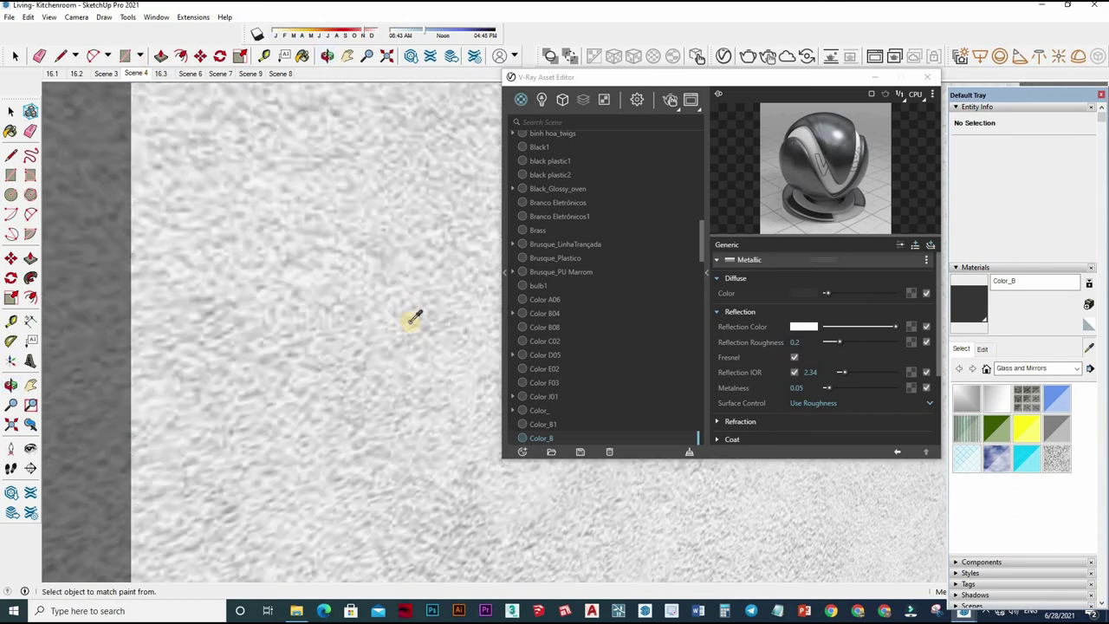
scroll(408, 317, "down", 3)
scroll(445, 376, "down", 5)
scroll(347, 416, "down", 3)
middle_click_drag(328, 430, 389, 205)
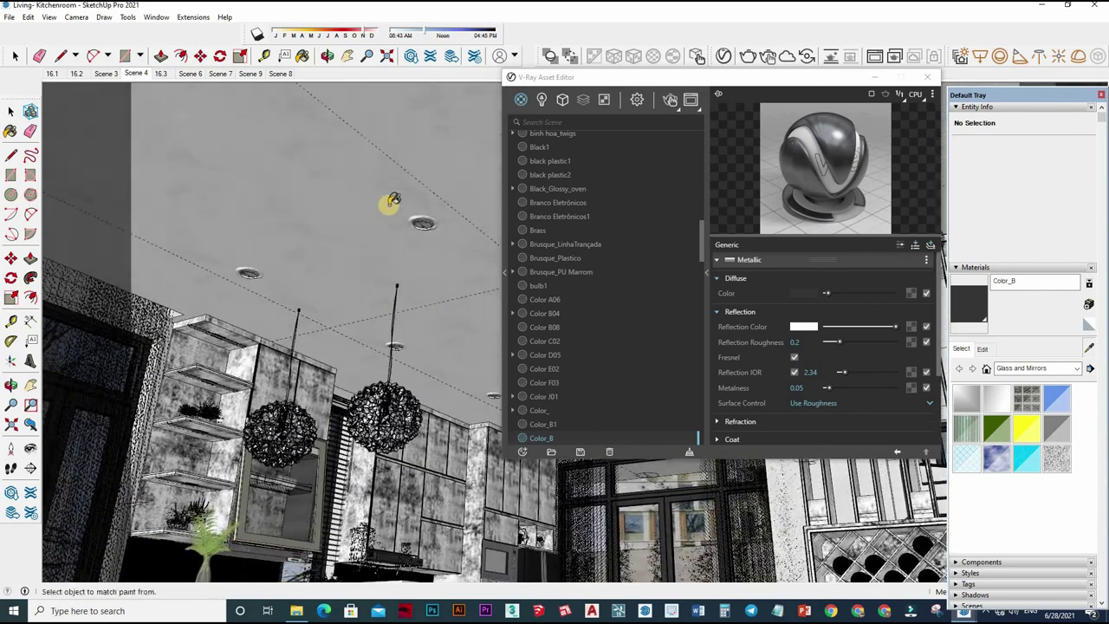
left_click(384, 198, "alt")
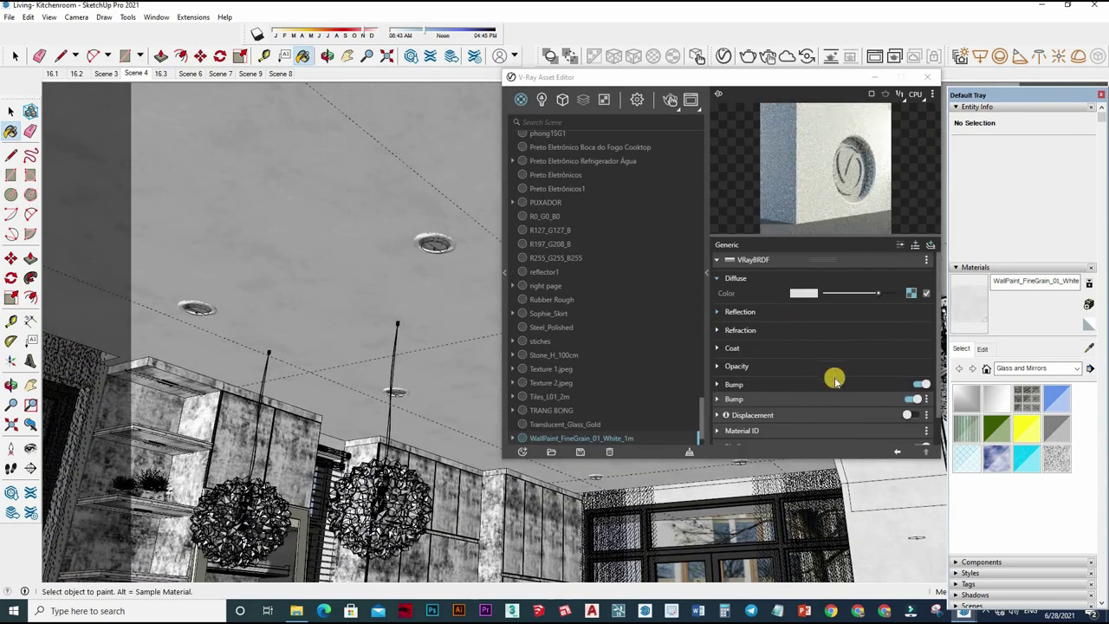
left_click(739, 311)
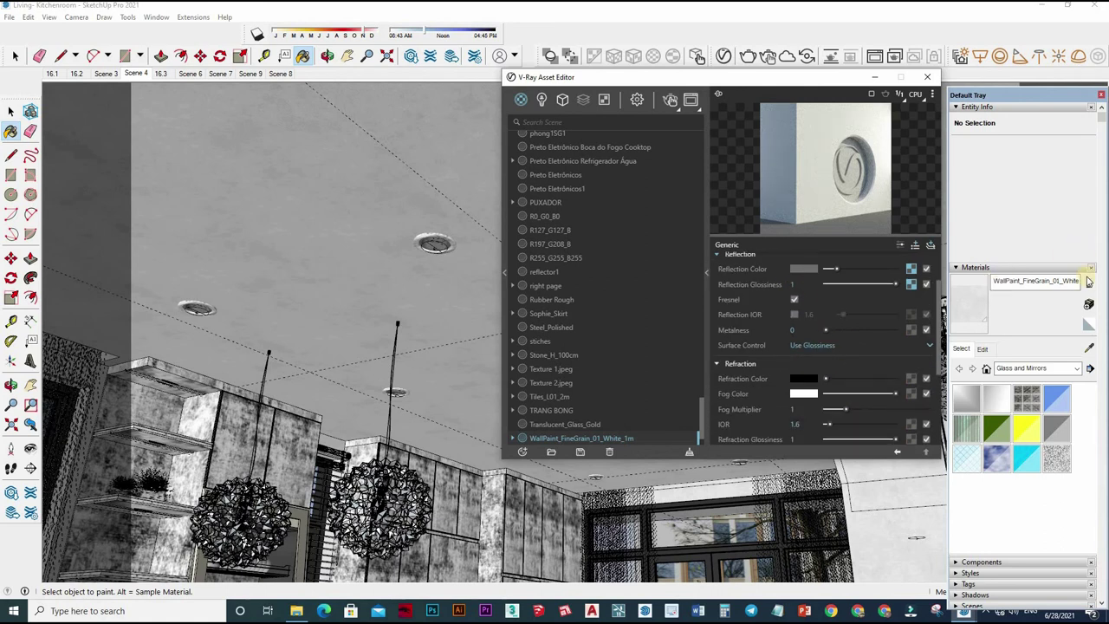
left_click(739, 421)
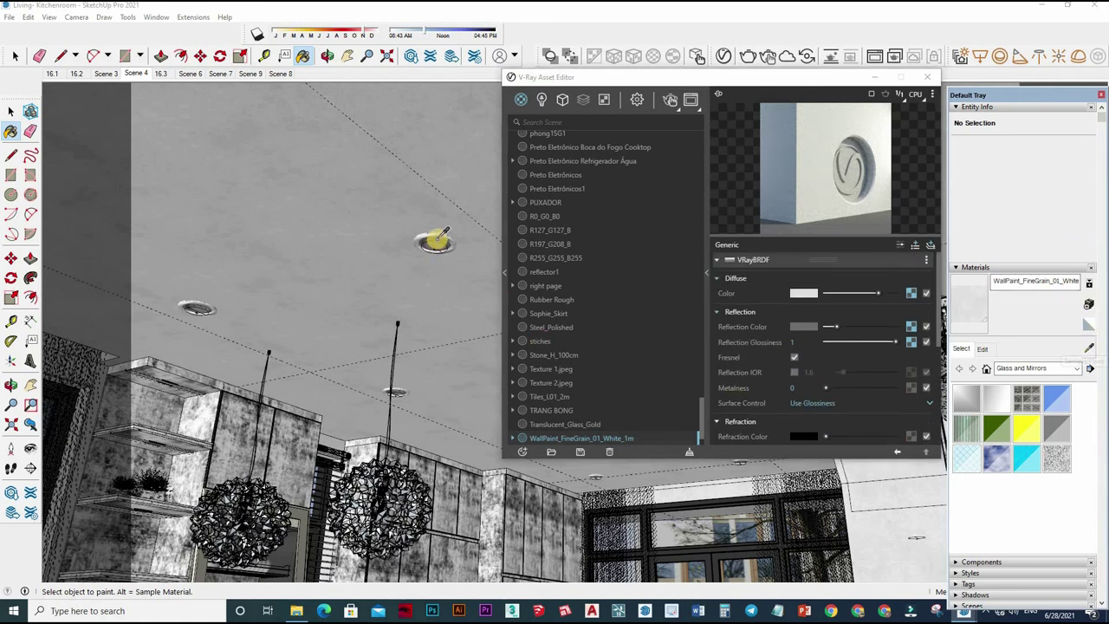
Review go trang's reflection settings, then sample the ceiling light rim's Texture 1.jpeg material
scroll(387, 227, "up", 2)
scroll(388, 227, "up", 2)
scroll(416, 180, "up", 2)
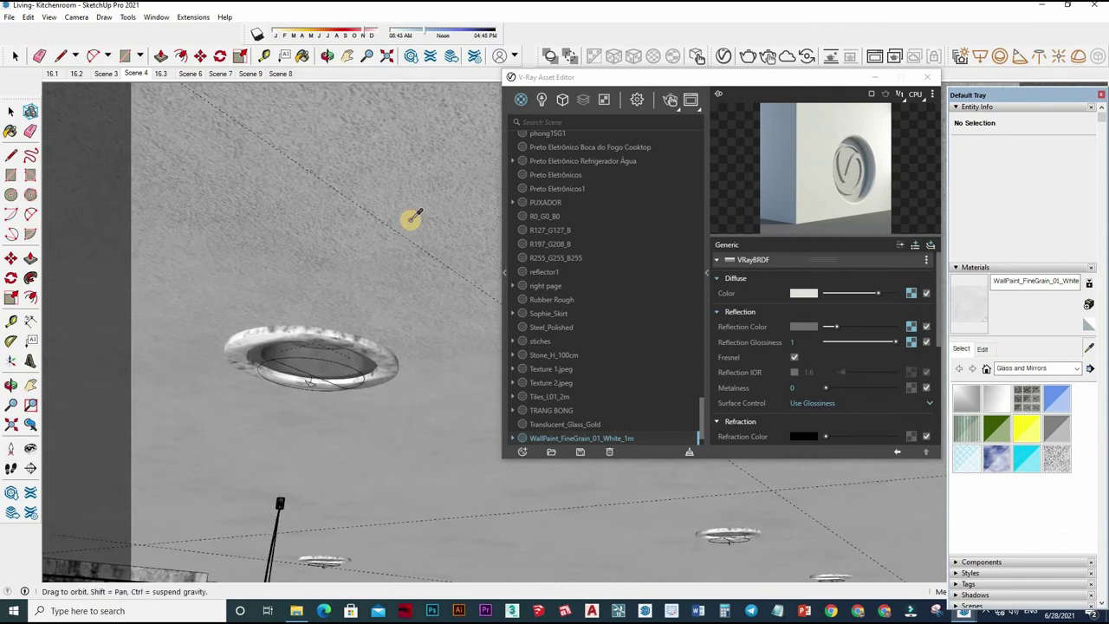
scroll(411, 218, "up", 2)
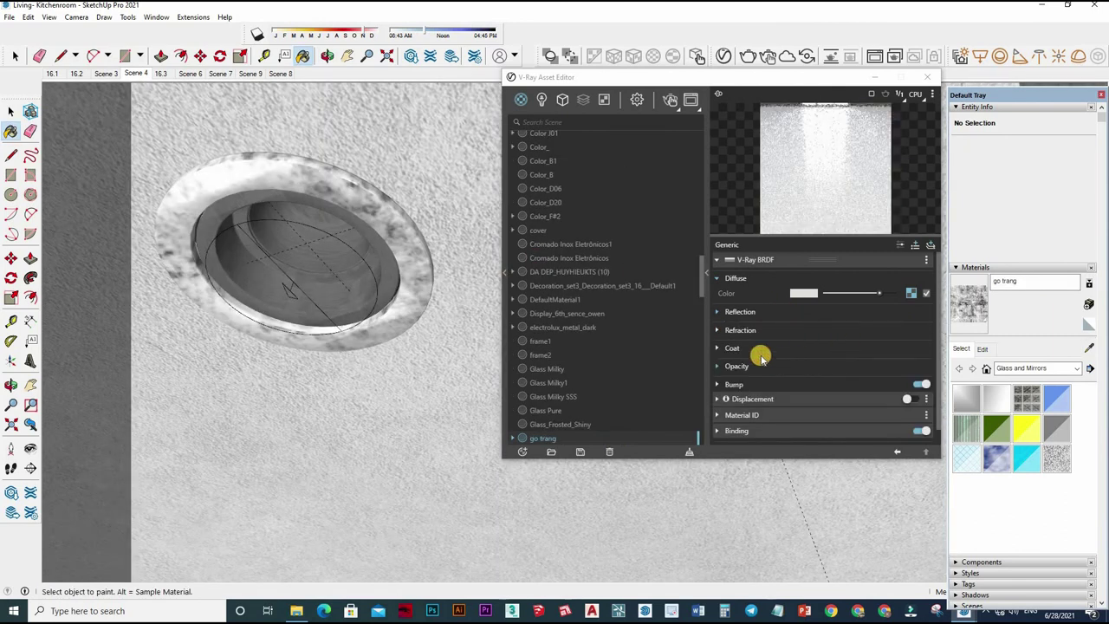
left_click(773, 421)
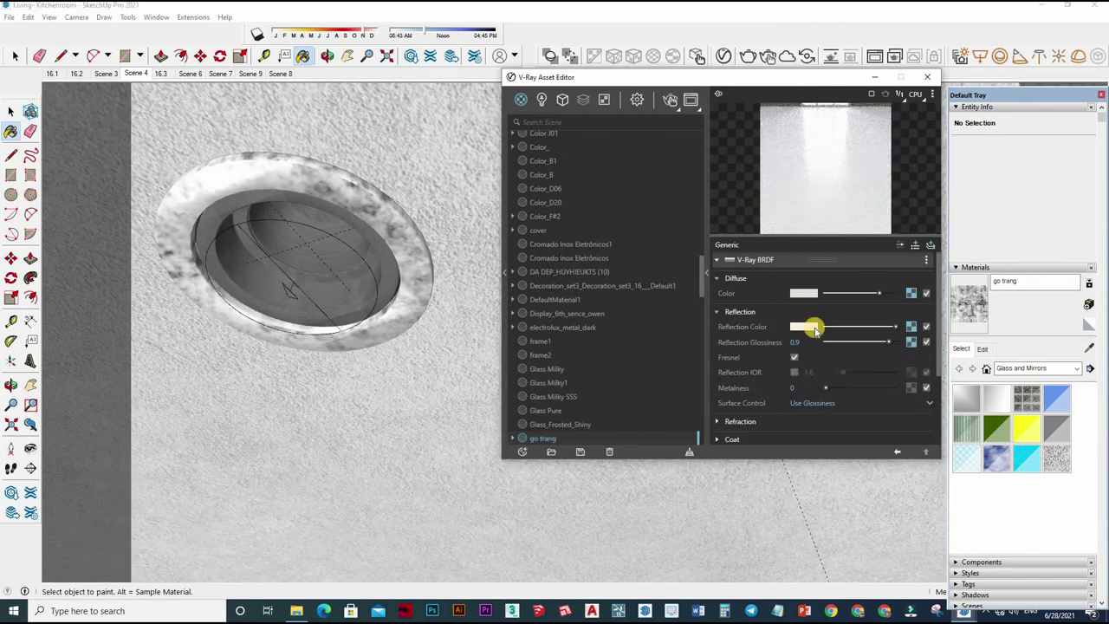
scroll(844, 347, "down", 3)
scroll(889, 341, "up", 3)
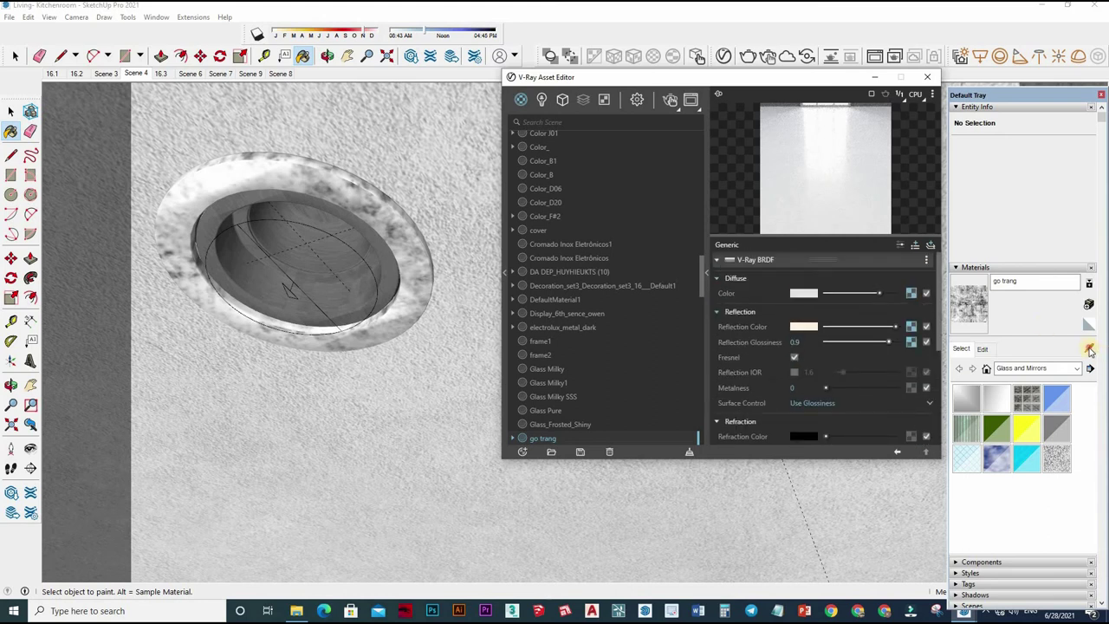
left_click(1089, 348)
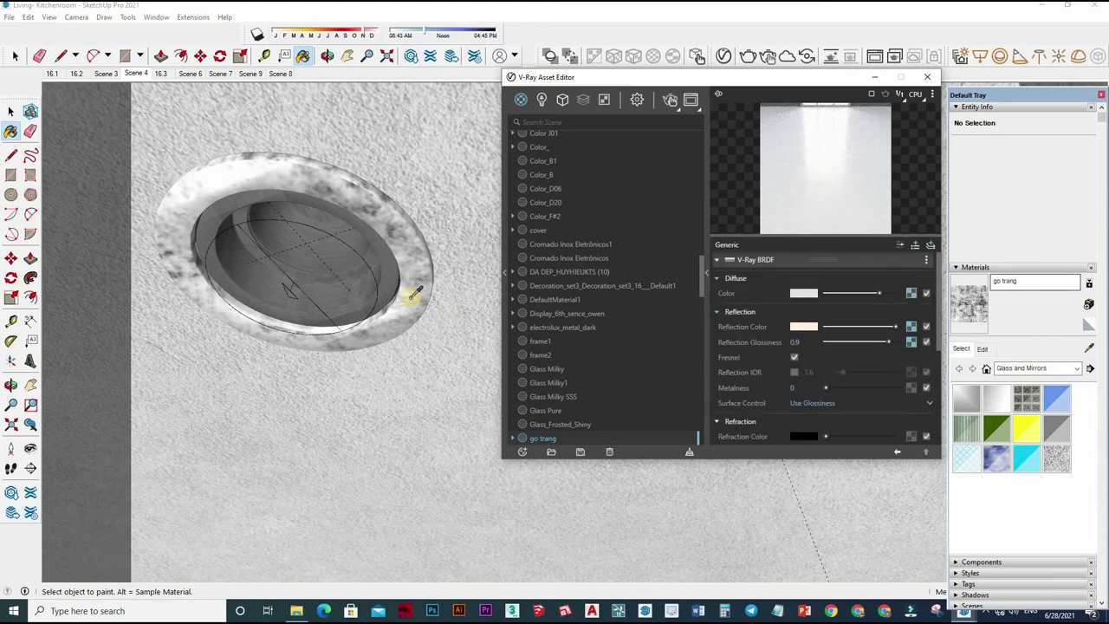
left_click(770, 315)
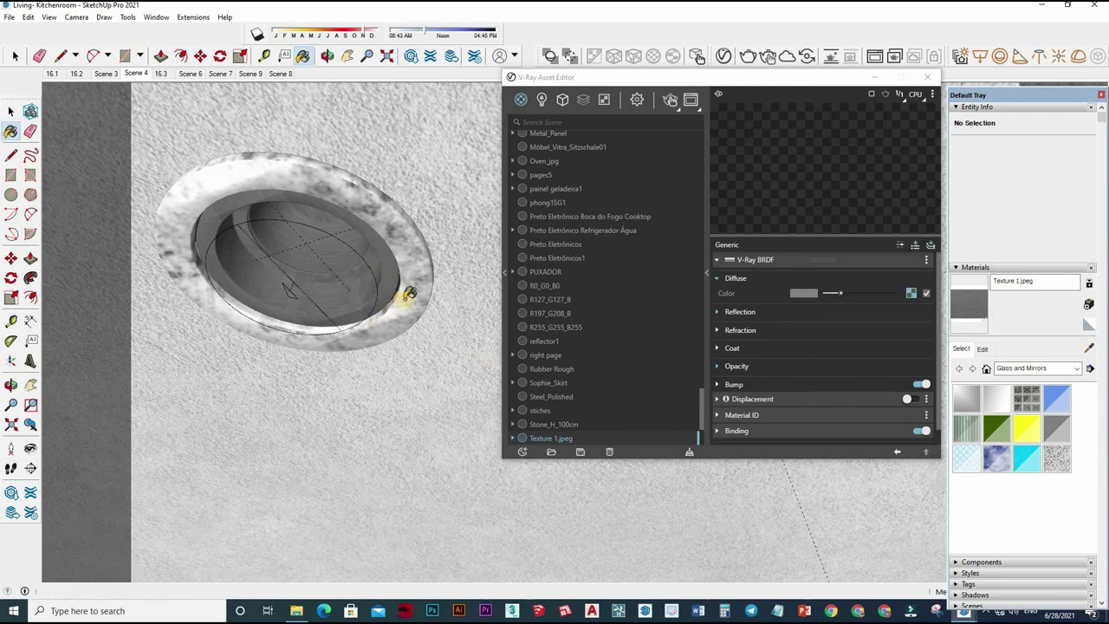
Sample the shelf's go trang material beside the window
scroll(330, 390, "down", 5)
middle_click_drag(329, 240, 341, 265)
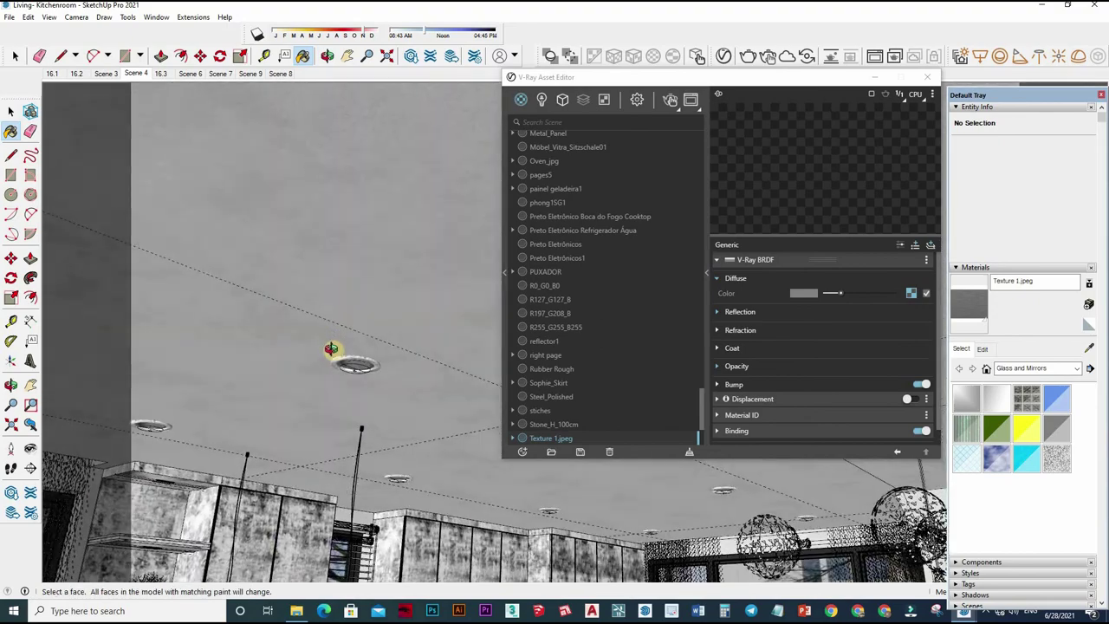
mouse_move(329, 354)
middle_mouse_down()
mouse_move(291, 338)
mouse_move(485, 351)
mouse_move(303, 396)
mouse_move(342, 420)
mouse_move(520, 372)
middle_mouse_up()
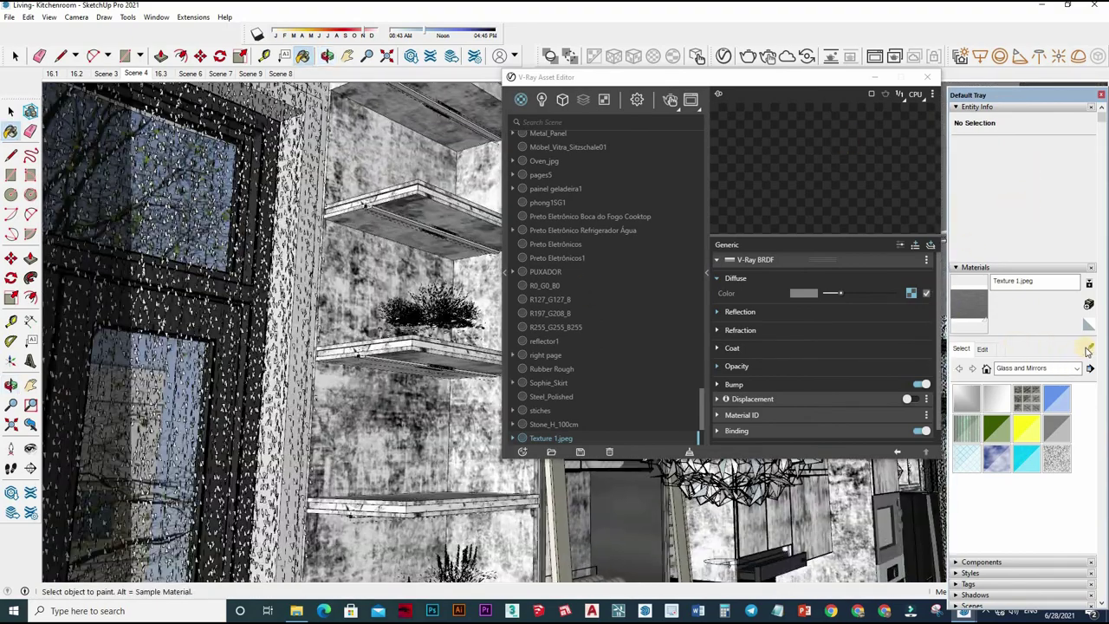
key("alt")
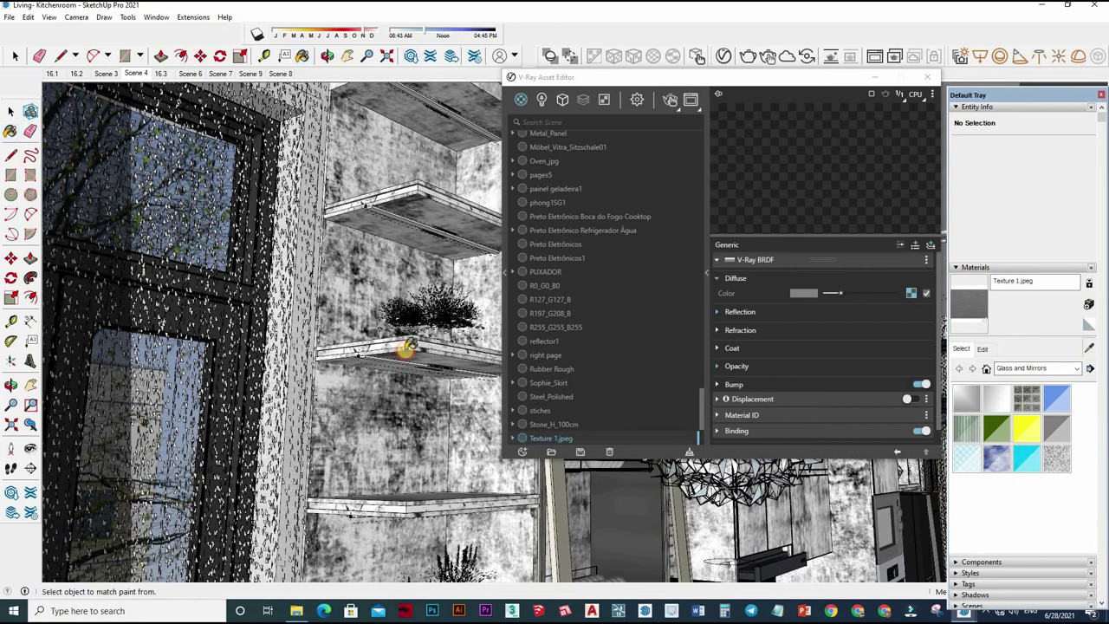
left_click(847, 314)
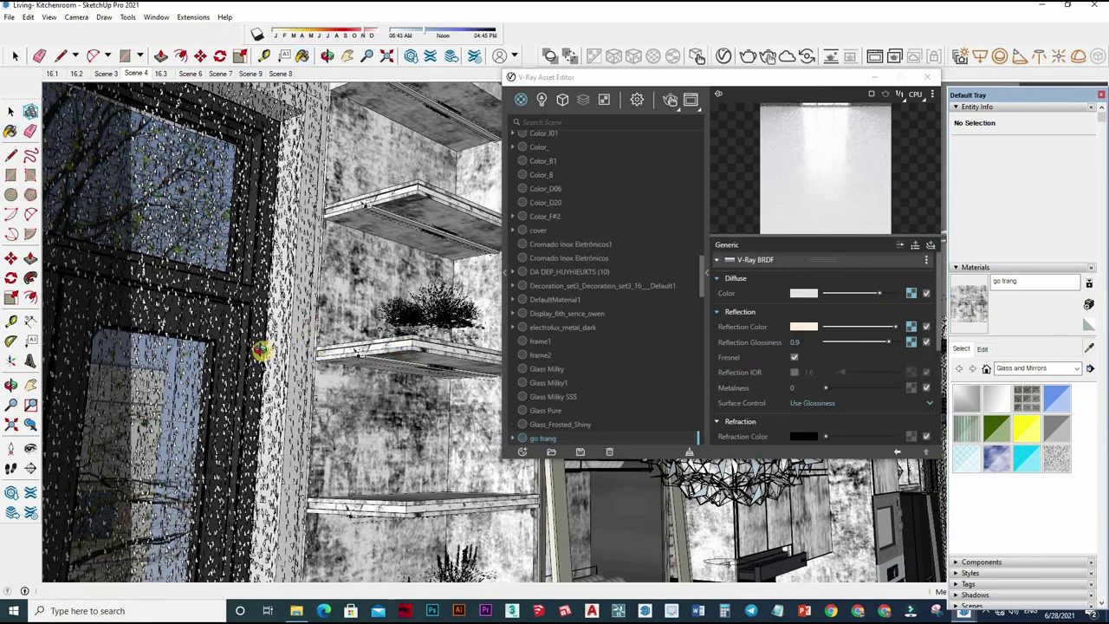
Sample the window frame's Color_B and set its reflection roughness to 0.25
key("alt")
mouse_move(272, 341)
middle_mouse_down()
mouse_move(268, 358)
mouse_move(288, 372)
mouse_move(335, 355)
mouse_move(317, 361)
mouse_move(334, 329)
mouse_move(831, 307)
middle_mouse_up()
key("alt")
left_click_drag(841, 341, 839, 349)
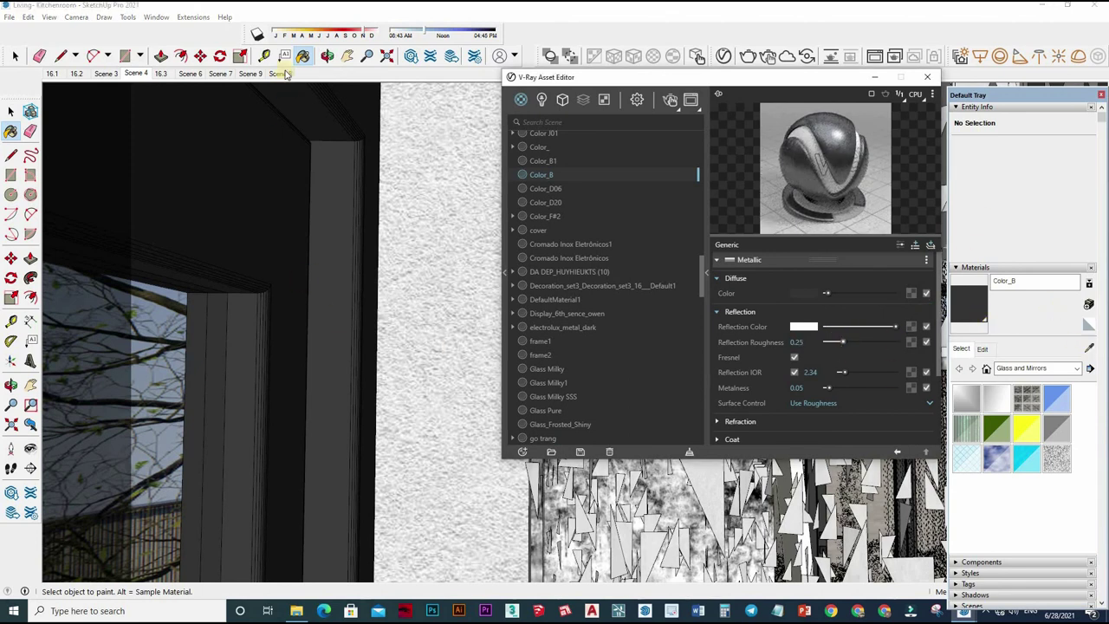
Sample the bar chair's brown leather material and check its refraction settings
key("alt")
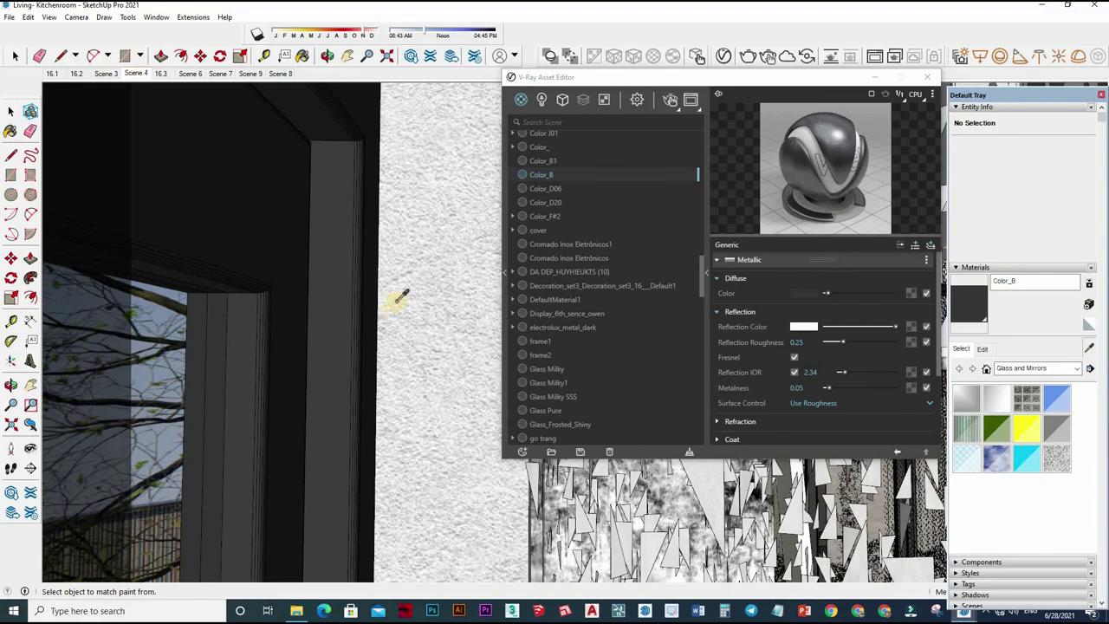
scroll(400, 297, "down", 3)
scroll(408, 322, "down", 3)
scroll(391, 329, "down", 3)
scroll(450, 451, "down", 2)
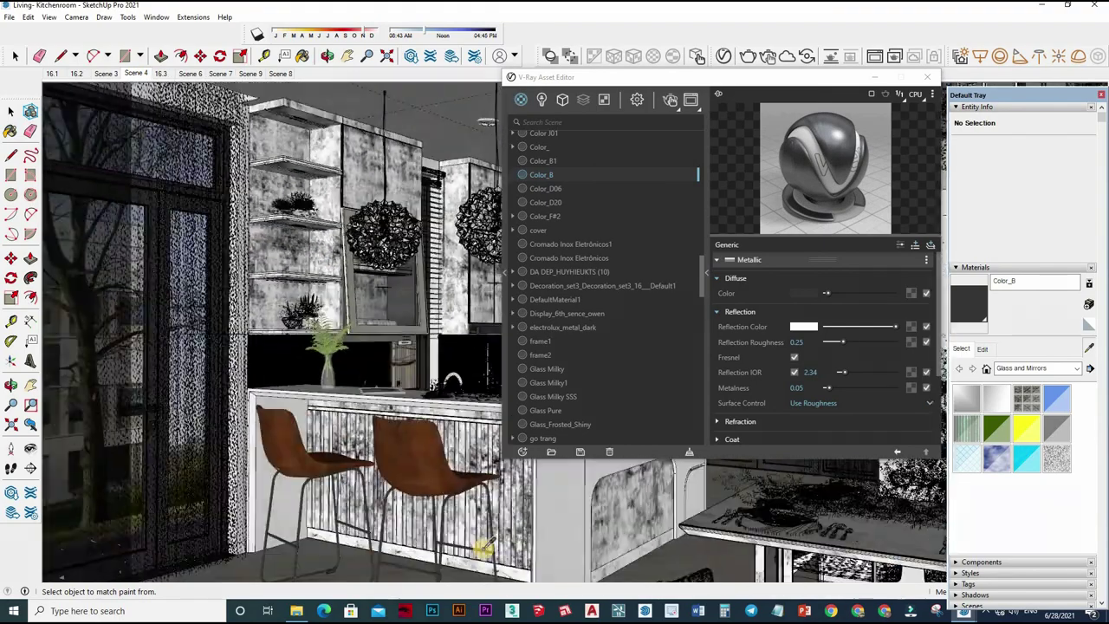
scroll(486, 507, "down", 2)
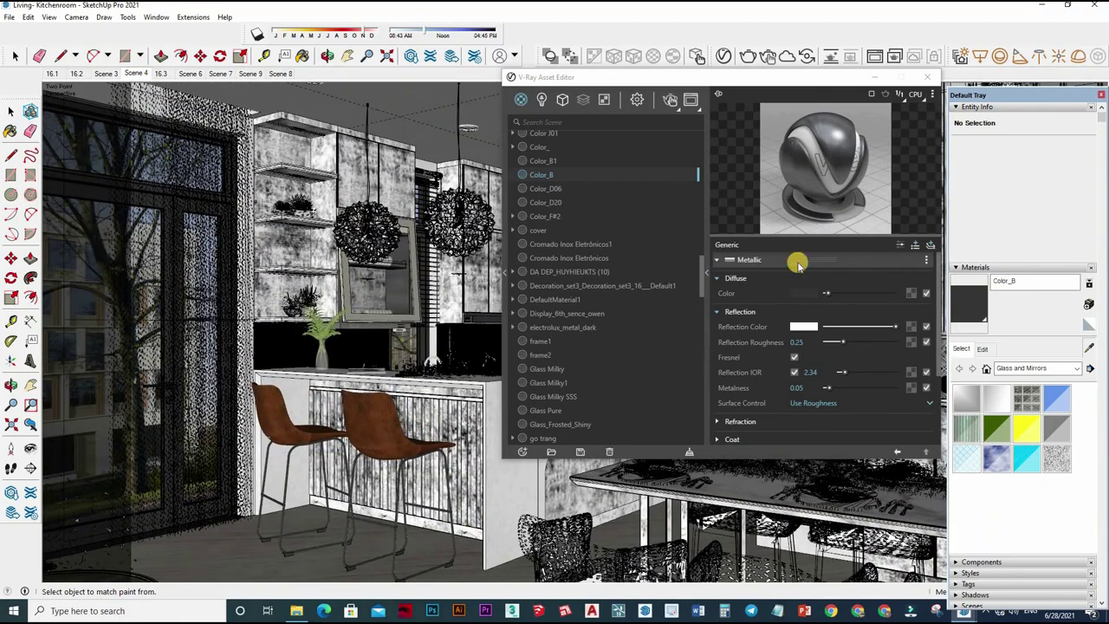
left_click(790, 294, "alt")
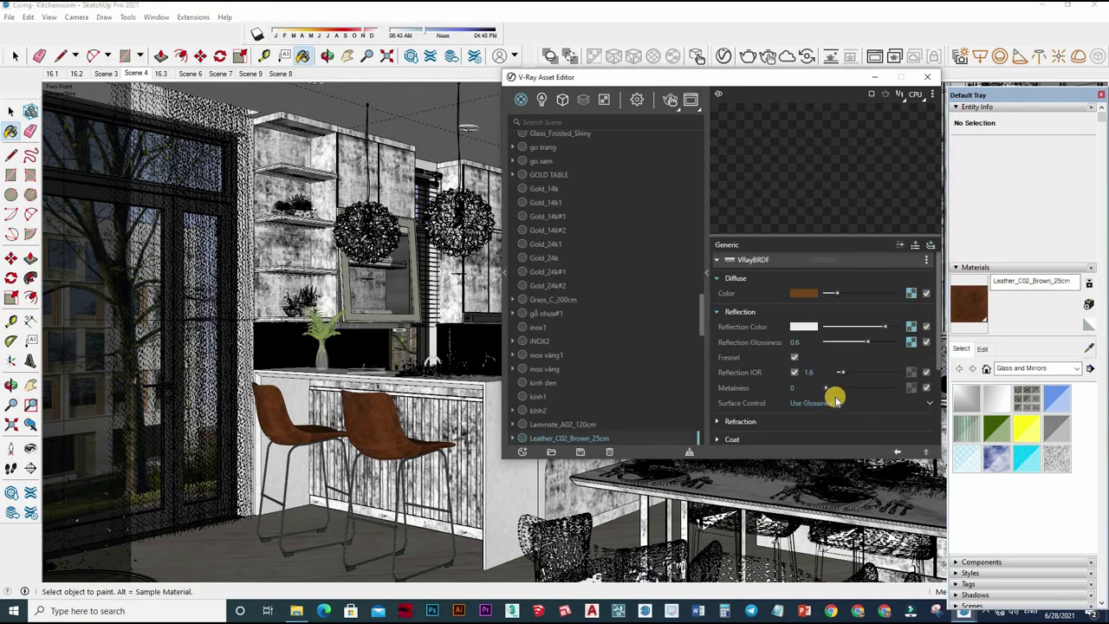
left_click(794, 362)
left_click(806, 420)
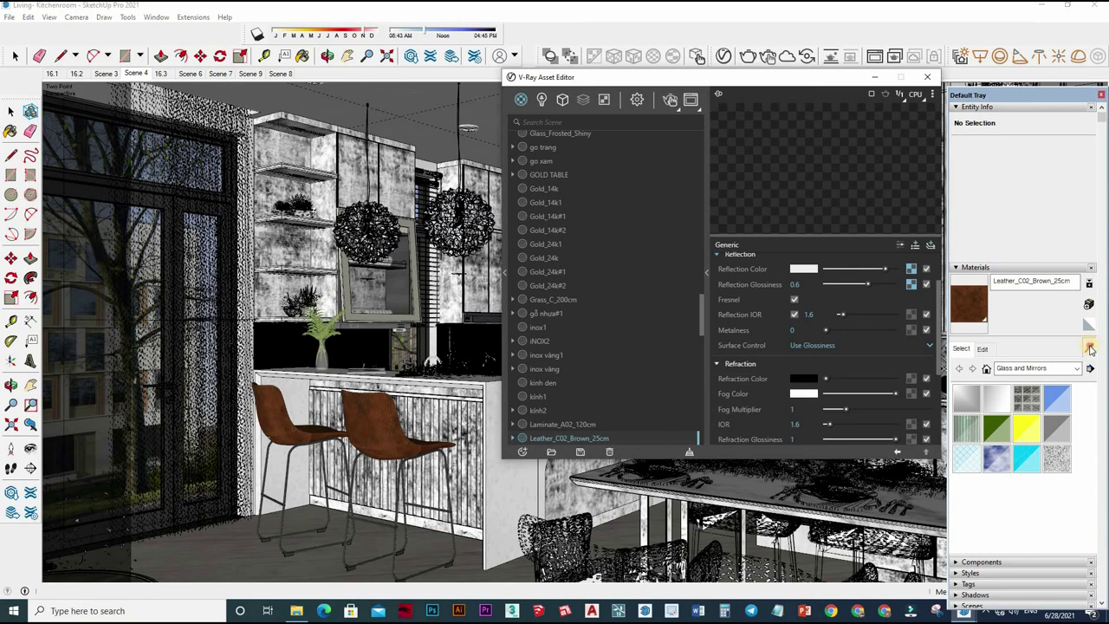
Sample the Color_B1 material from the bar
left_click(1055, 355)
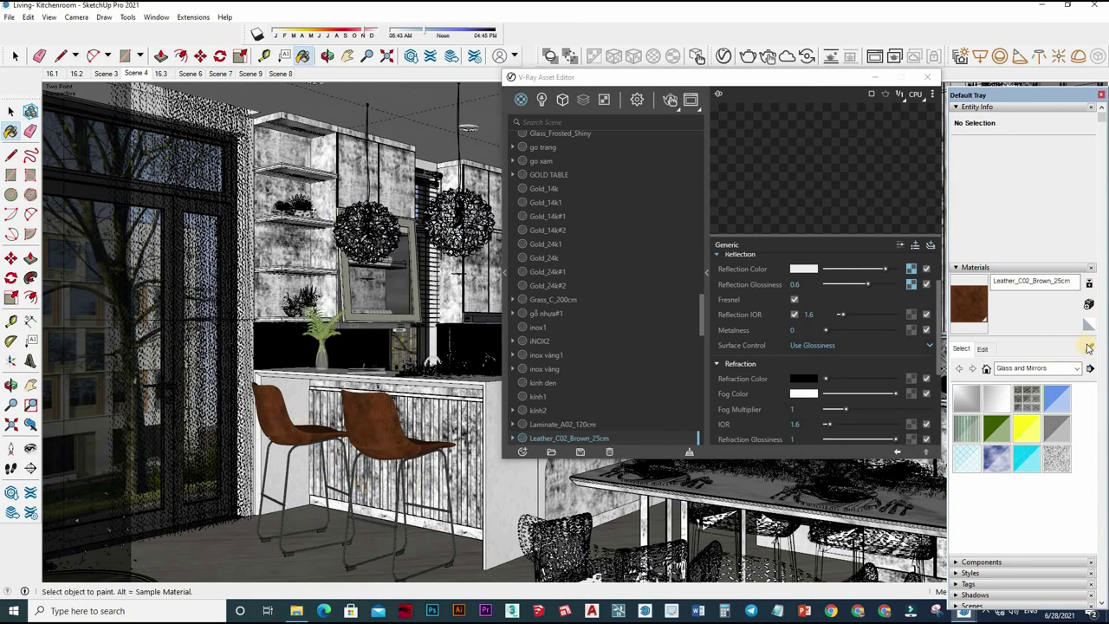
key("alt")
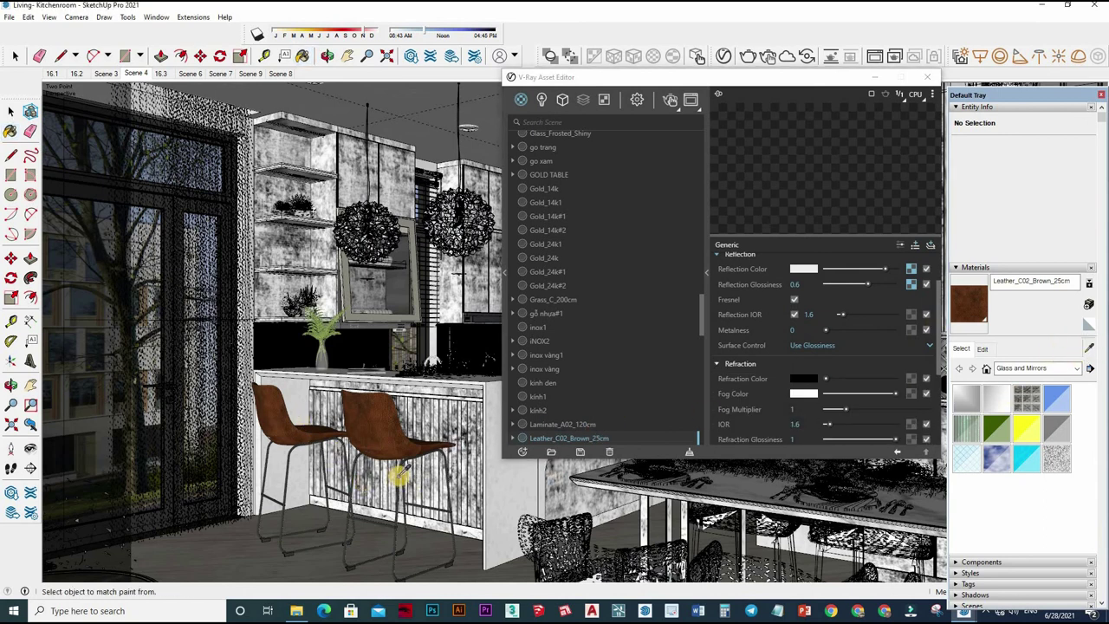
left_click(399, 415, "alt")
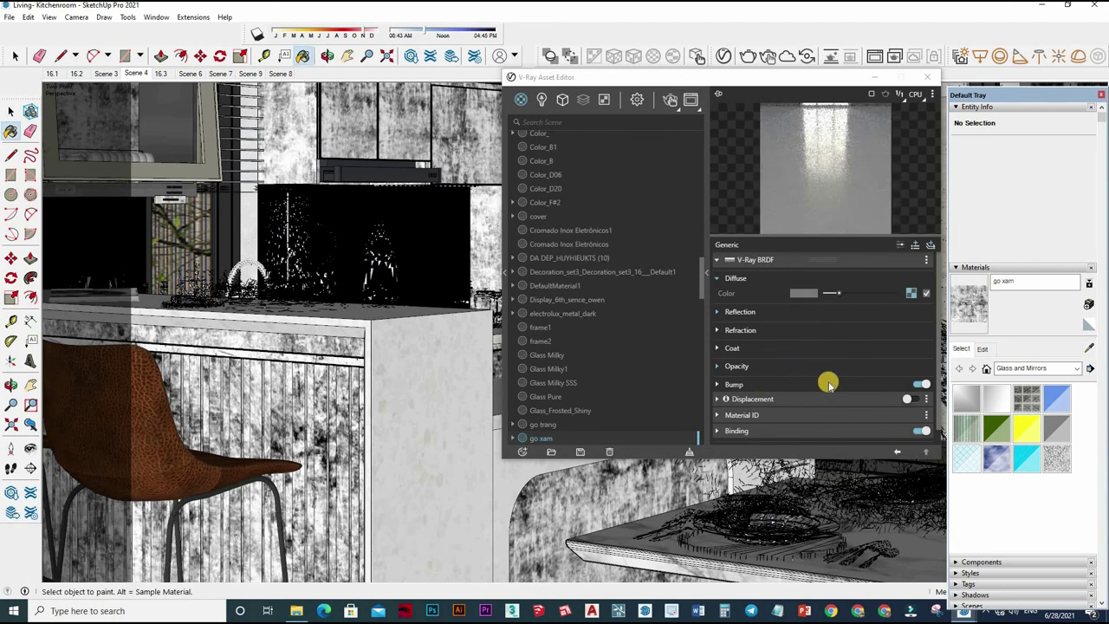
Check go xam's refraction, then the glass doors' Material refraction (IOR 1.6, fog multiplier 0.1)
scroll(804, 390, "down", 1)
left_click(740, 392)
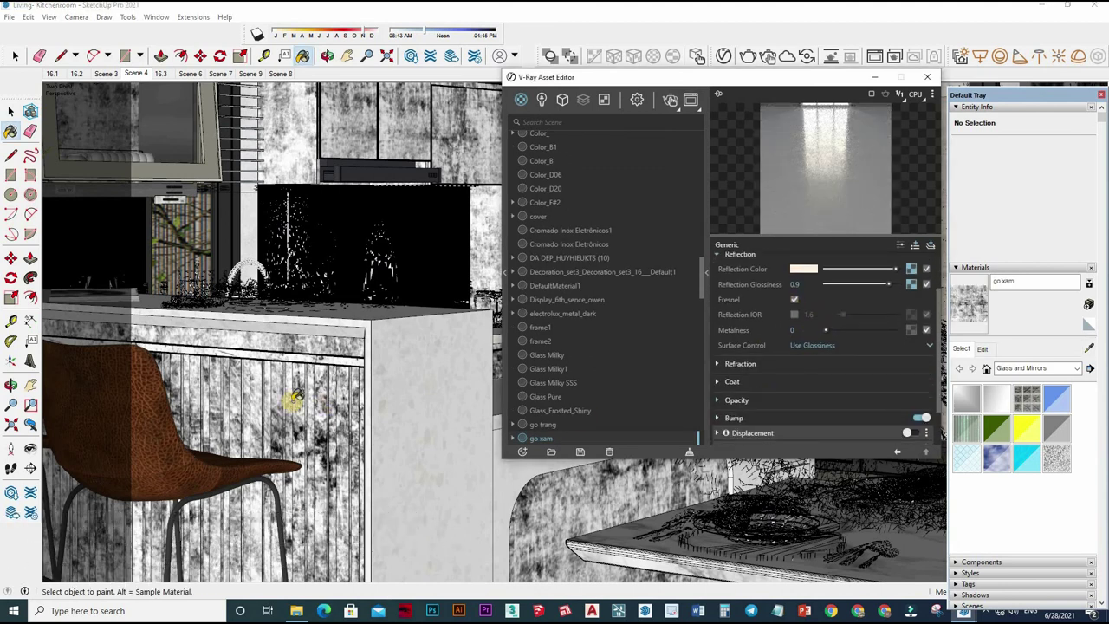
mouse_move(154, 331)
middle_mouse_down()
mouse_move(297, 321)
mouse_move(305, 371)
mouse_move(979, 271)
mouse_move(917, 374)
middle_mouse_up()
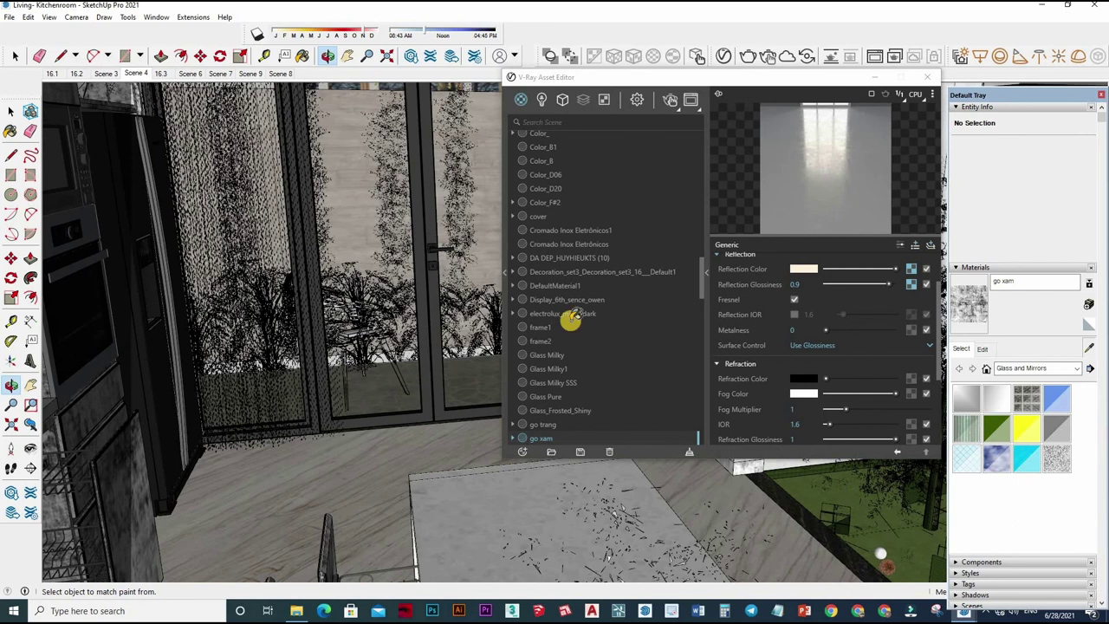
middle_click_drag(399, 389, 571, 314)
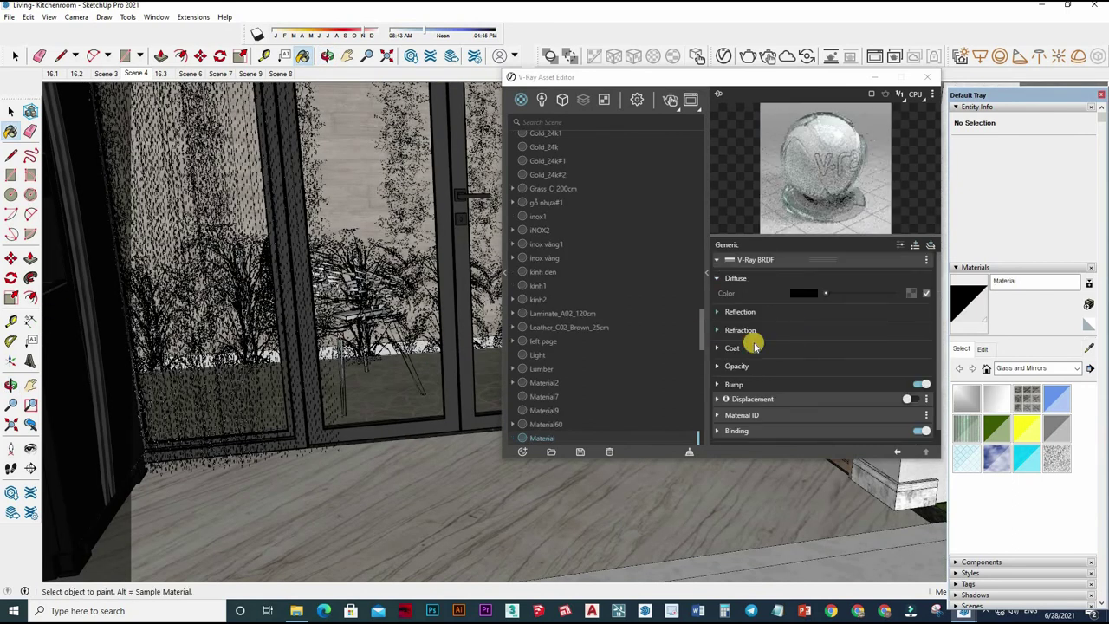
left_click(790, 419)
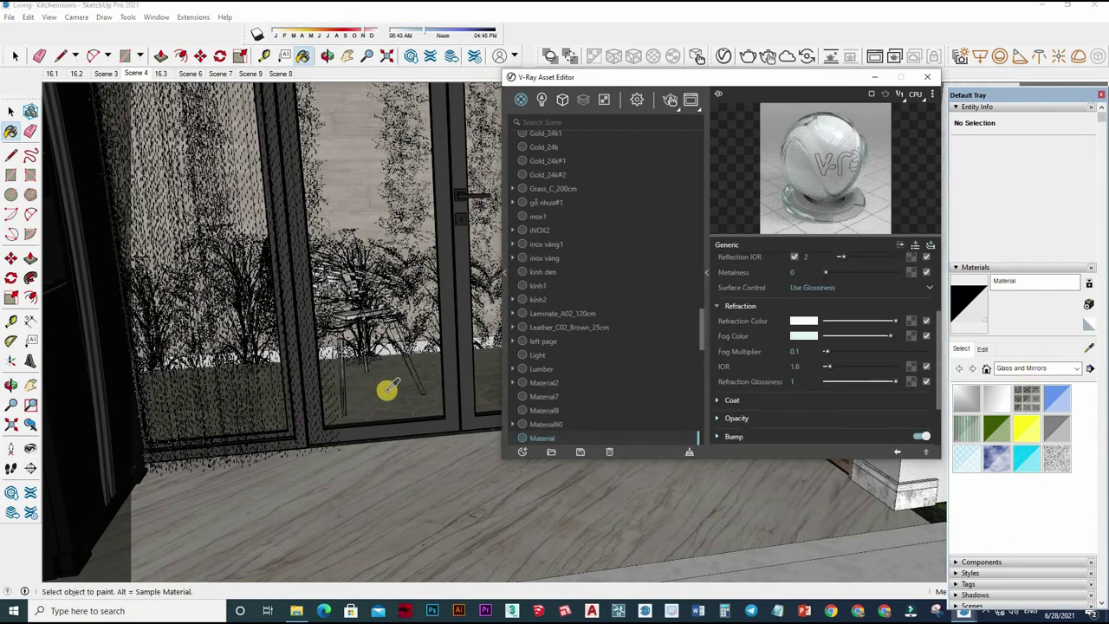
Return to the Scene 4 view and orbit round to the staircase
middle_click_drag(252, 361, 317, 370)
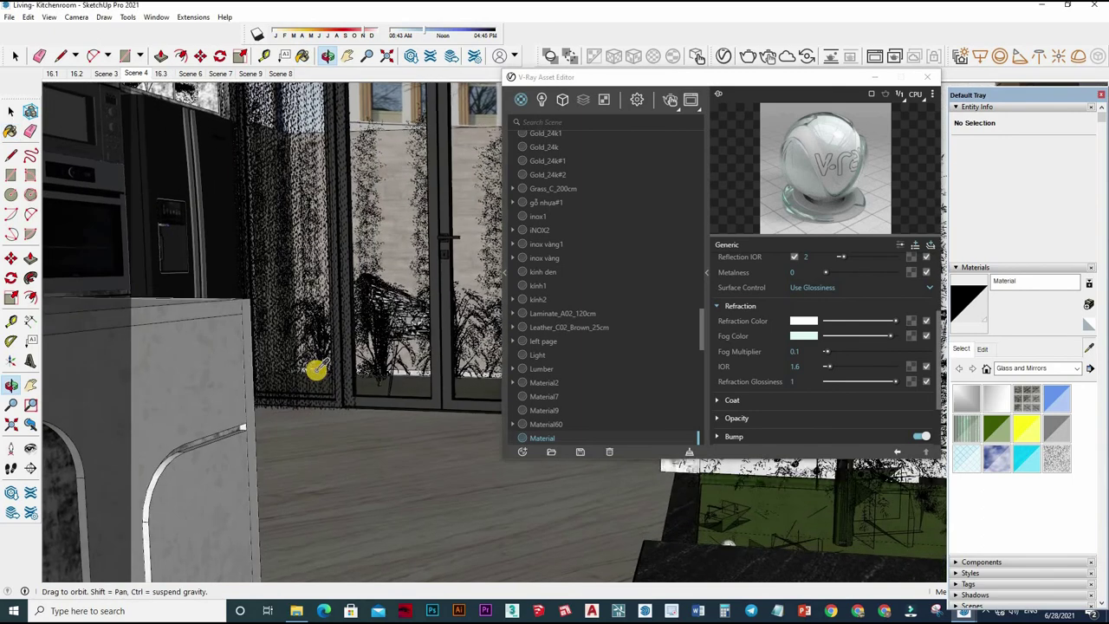
scroll(314, 389, "down", 2)
scroll(304, 161, "down", 2)
scroll(304, 161, "up", 5)
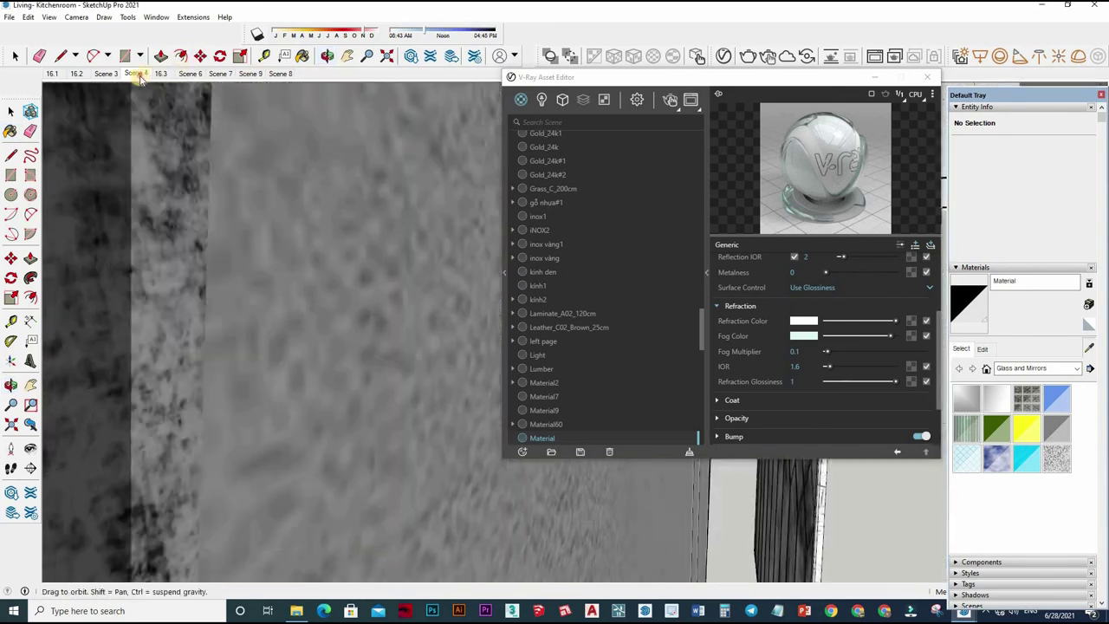
left_click(137, 74)
key("b")
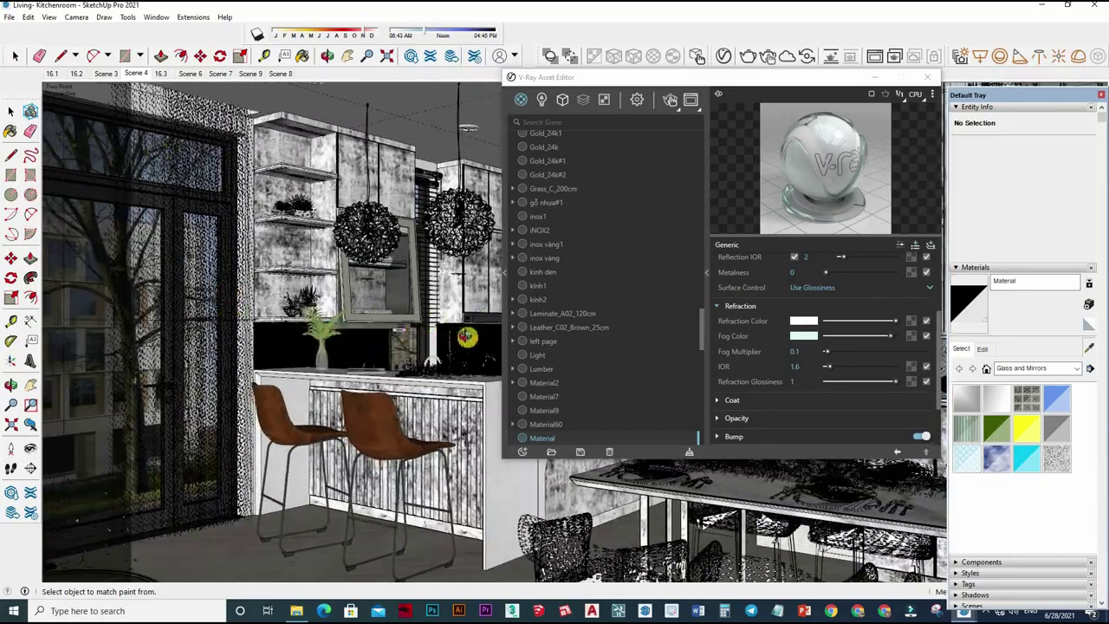
mouse_move(466, 336)
middle_mouse_down()
mouse_move(488, 368)
mouse_move(366, 302)
middle_mouse_up()
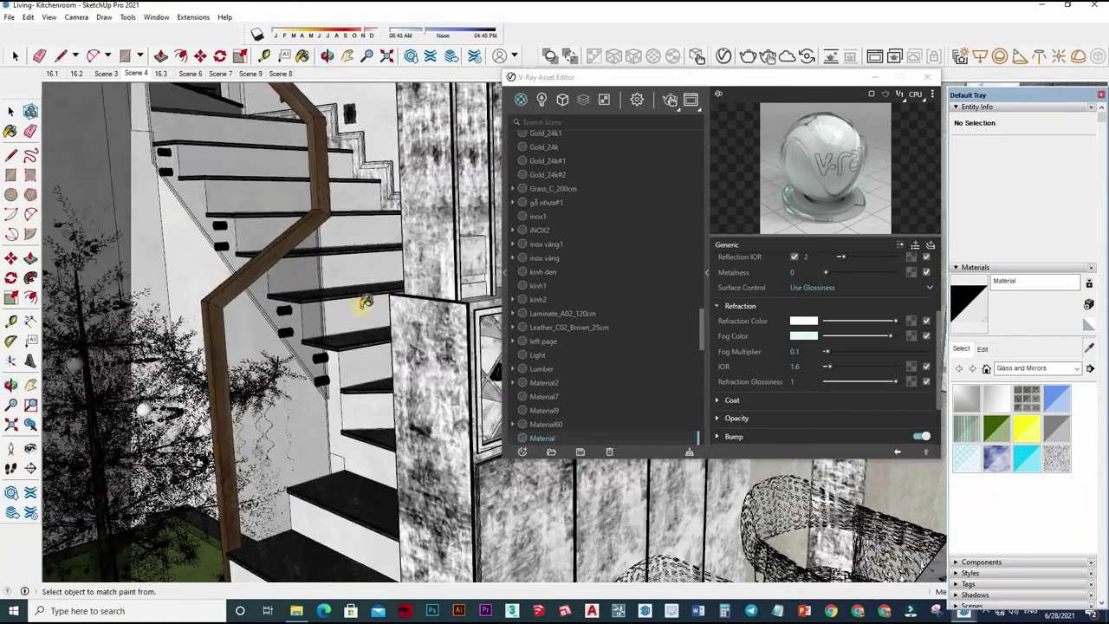
Sample the staircase Lumber material, preview it on the Generic sphere, and review reflection and refraction
left_click(366, 302, "alt")
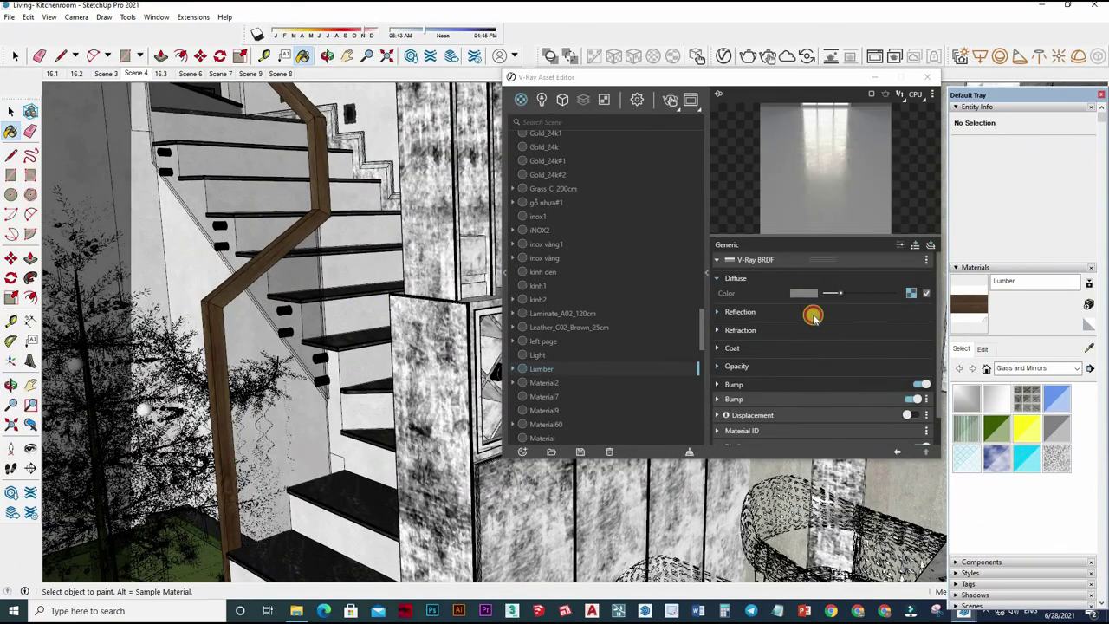
left_click(812, 313)
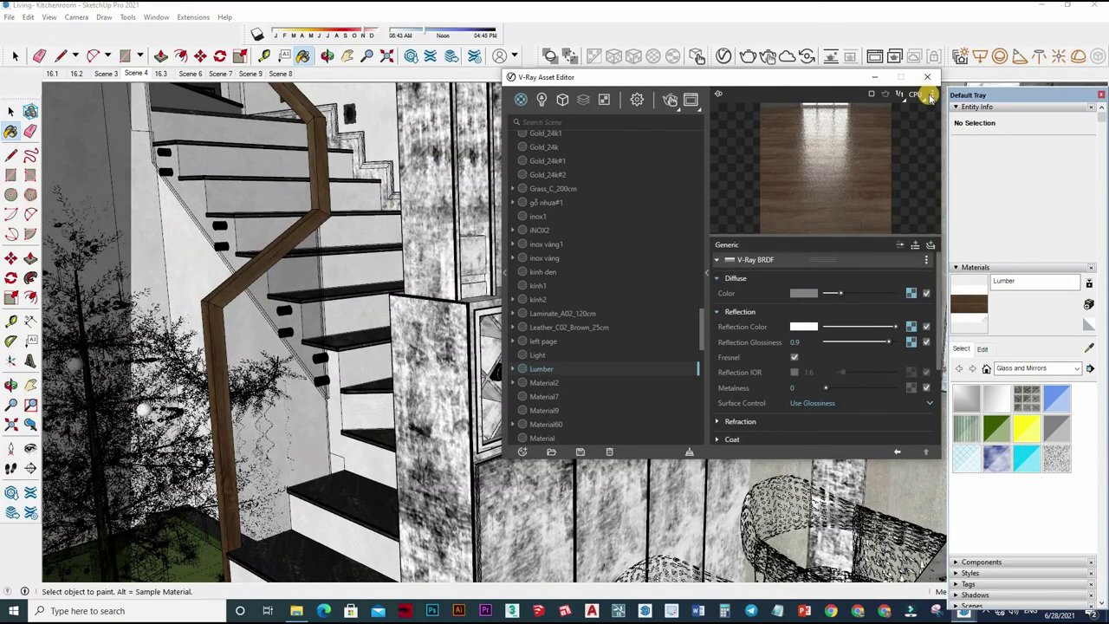
left_click(878, 112)
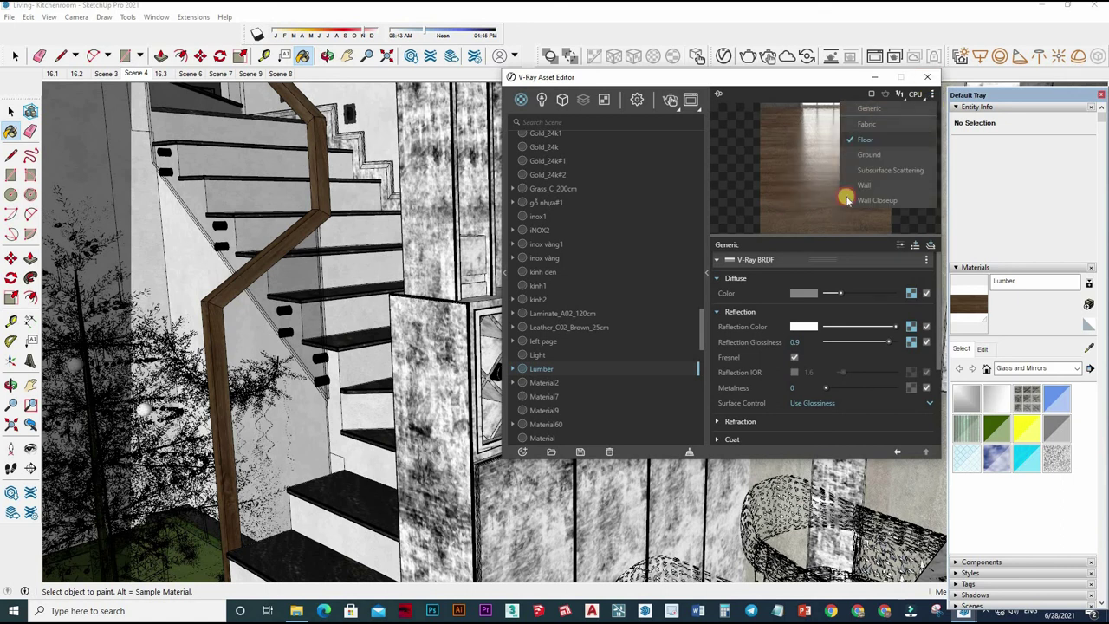
left_click(866, 221)
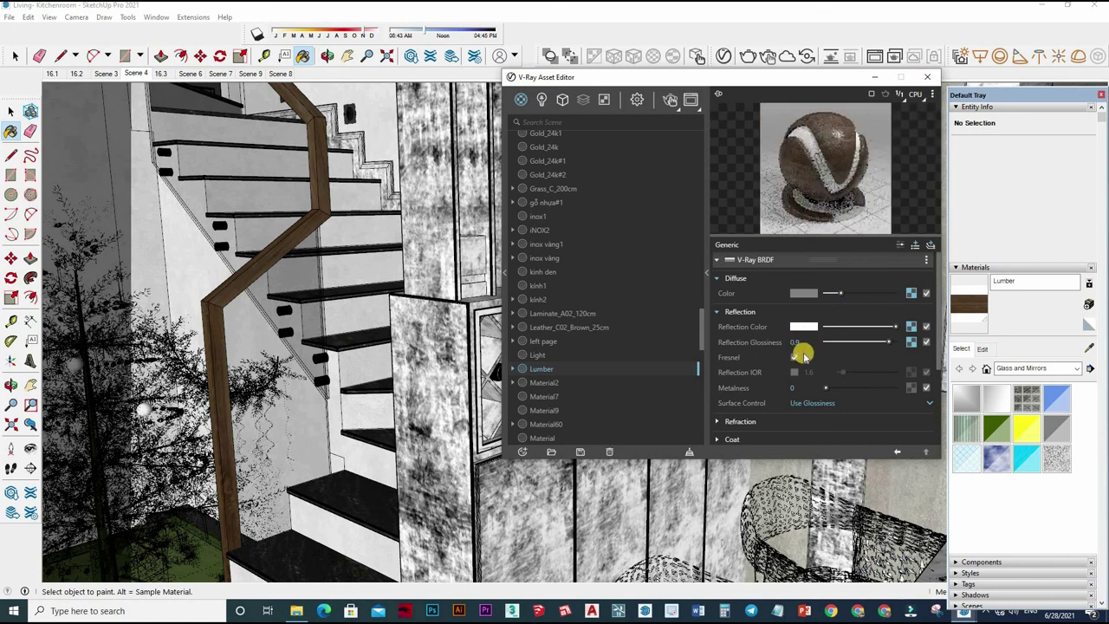
left_click(791, 423)
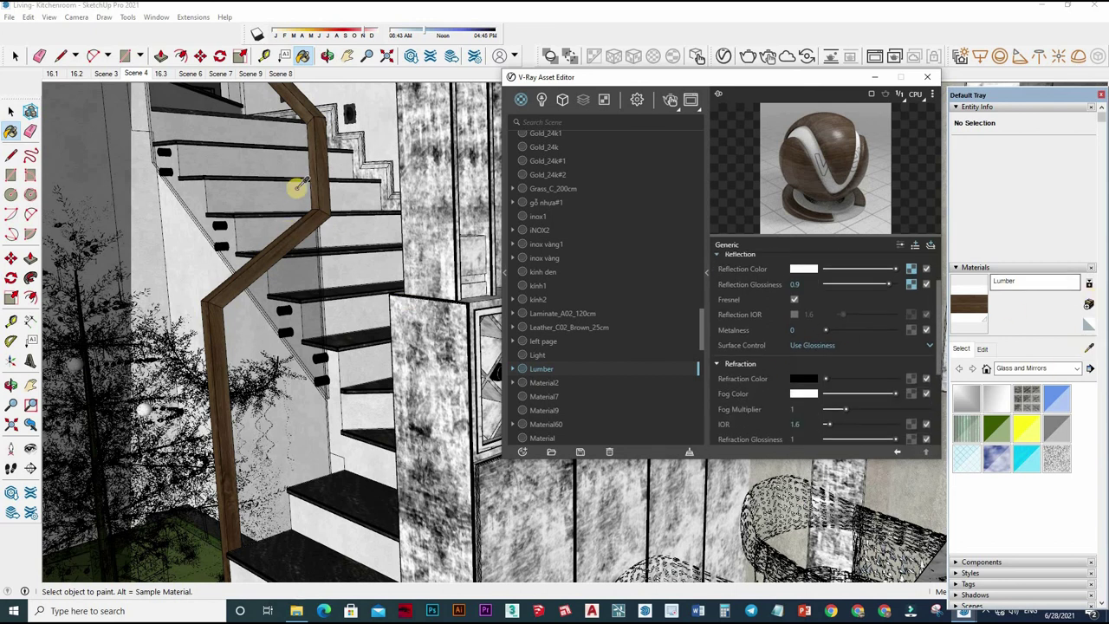
key("alt")
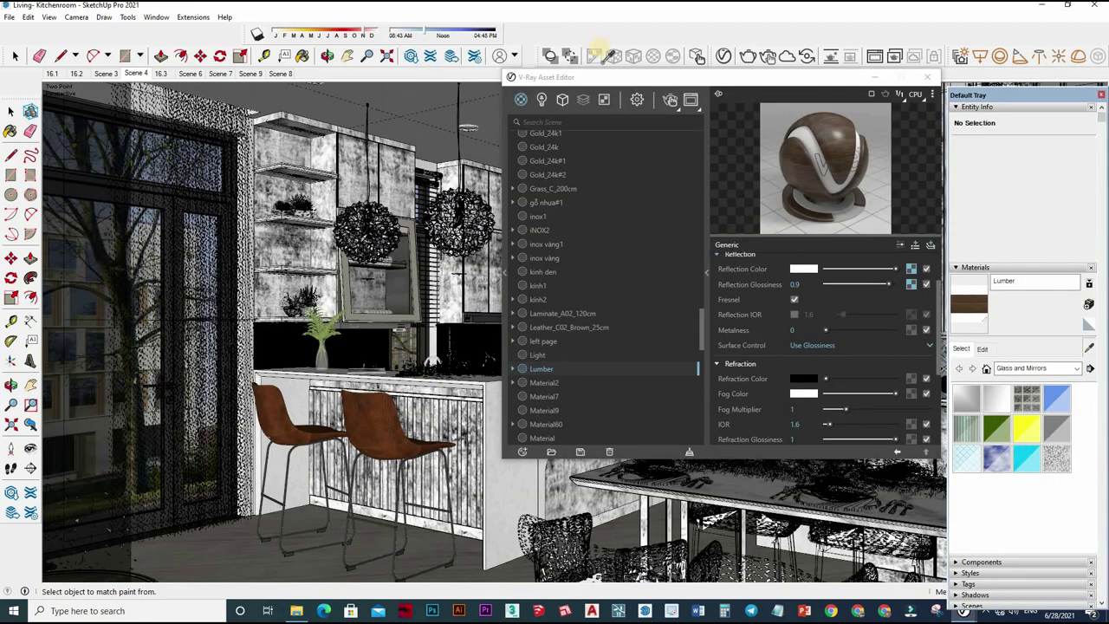
Close the V-Ray Asset Editor and start an interactive render of the Scene 4 kitchen view
left_click(680, 86)
left_click_drag(918, 76, 606, 128)
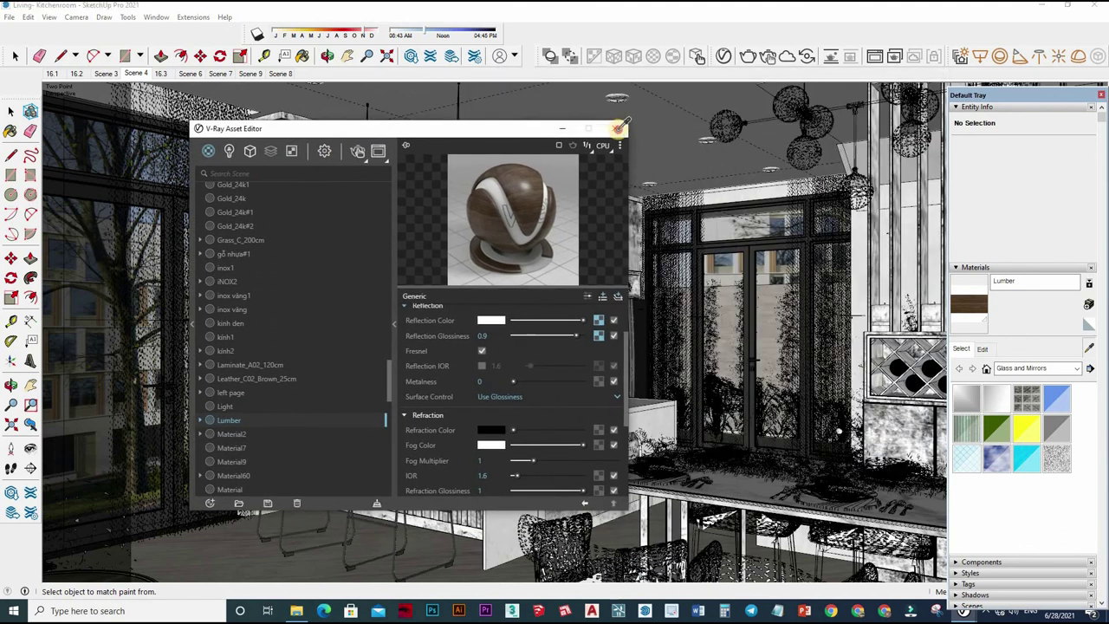
left_click(615, 128)
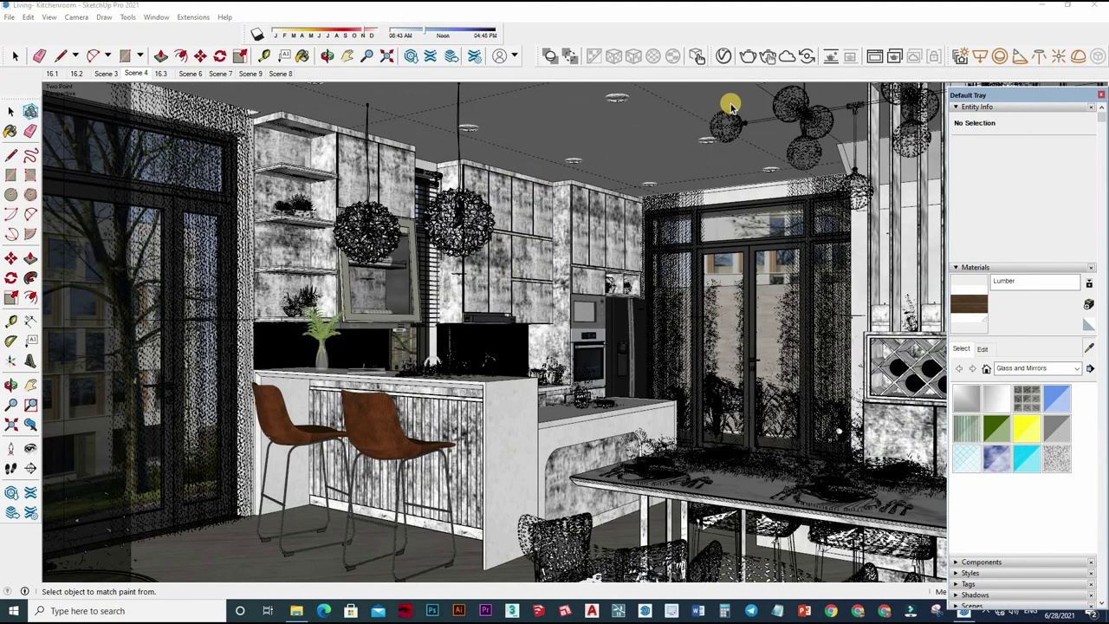
left_click(769, 57)
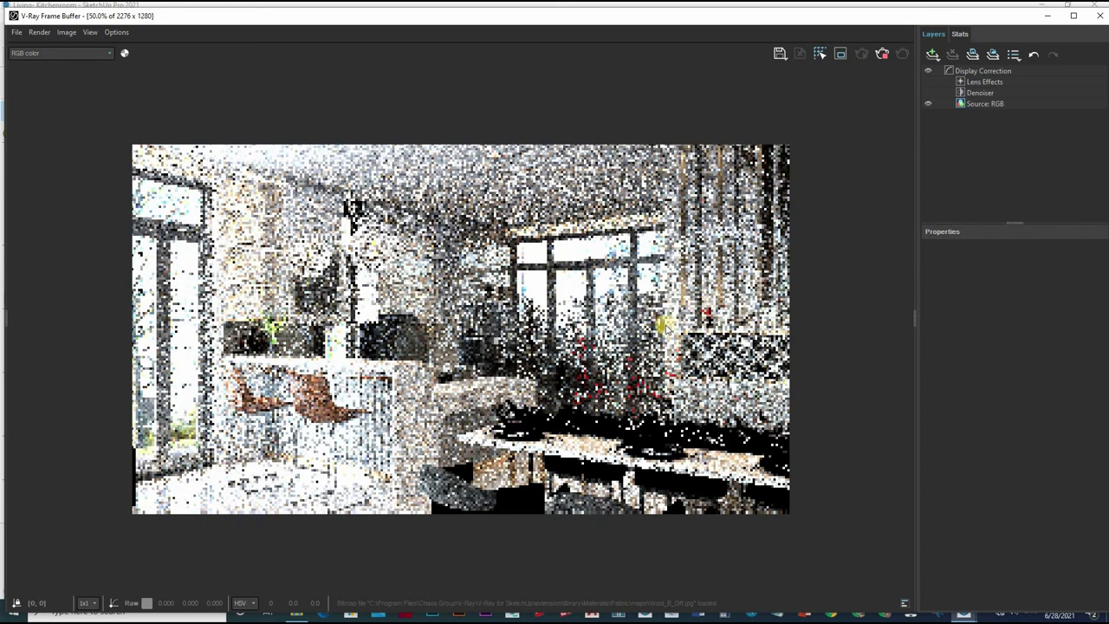
Zoom in and out on the grainy kitchen render in the Frame Buffer to inspect it
scroll(515, 332, "up", 1)
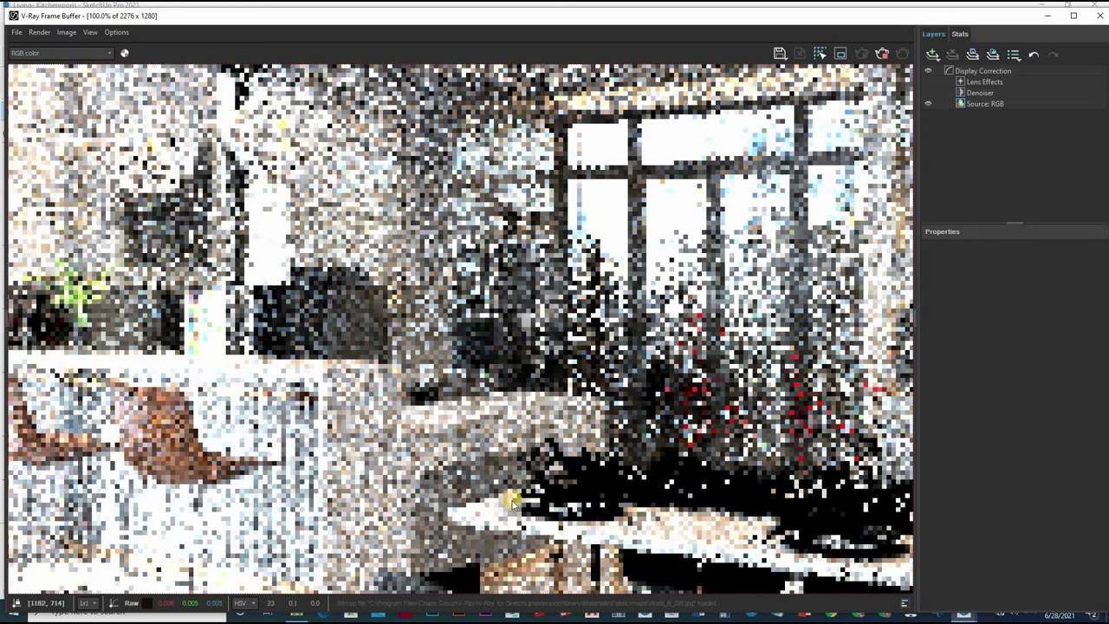
scroll(515, 332, "up", 1)
scroll(503, 355, "up", 2)
scroll(490, 381, "down", 1)
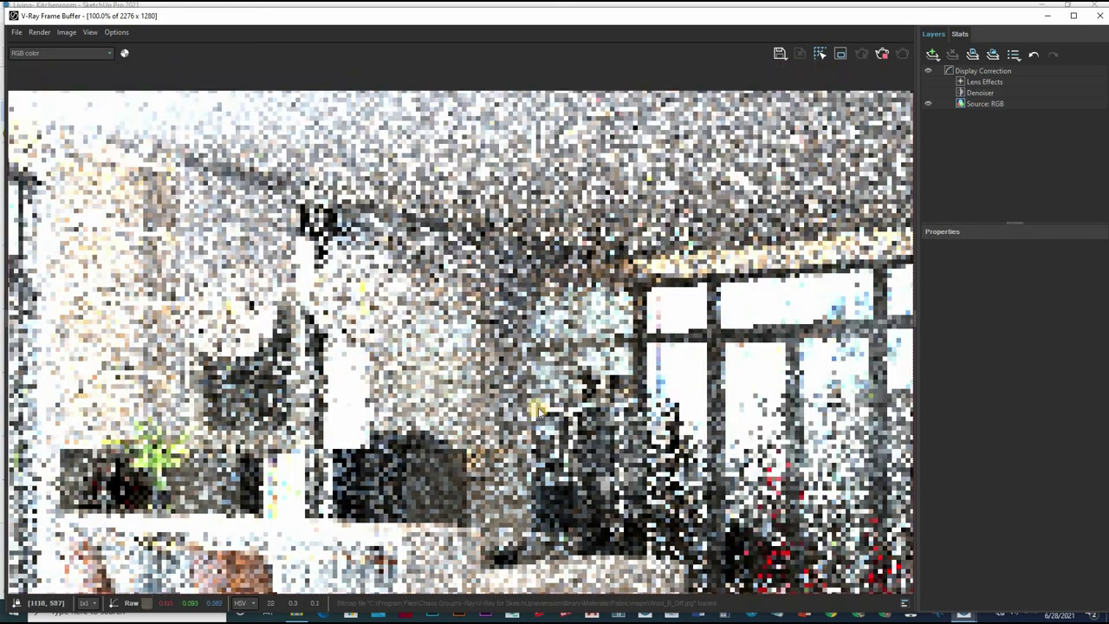
scroll(490, 390, "down", 1)
scroll(490, 416, "down", 2)
scroll(490, 442, "up", 2)
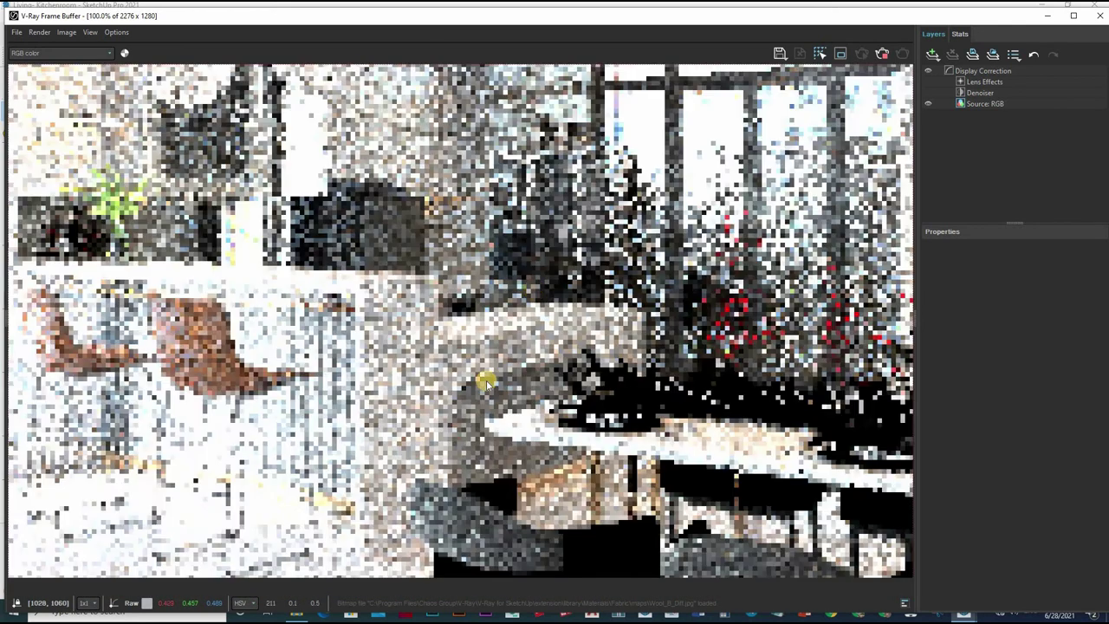
scroll(490, 442, "down", 2)
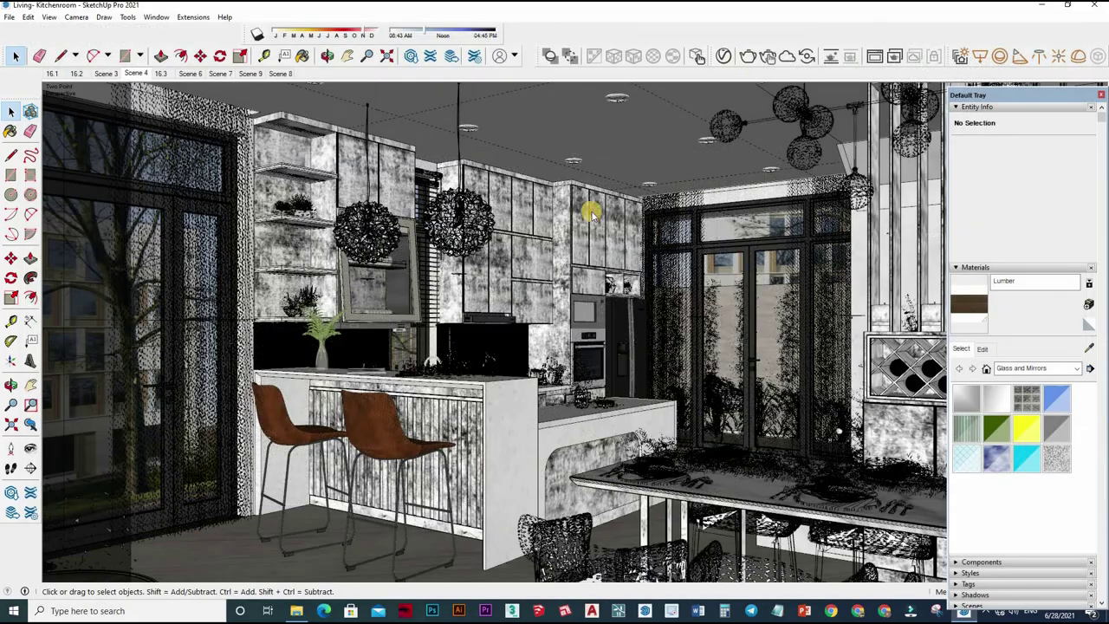
Enable V-Ray Material Override in Render Settings so the kitchen renders as plain clay
left_click(474, 149)
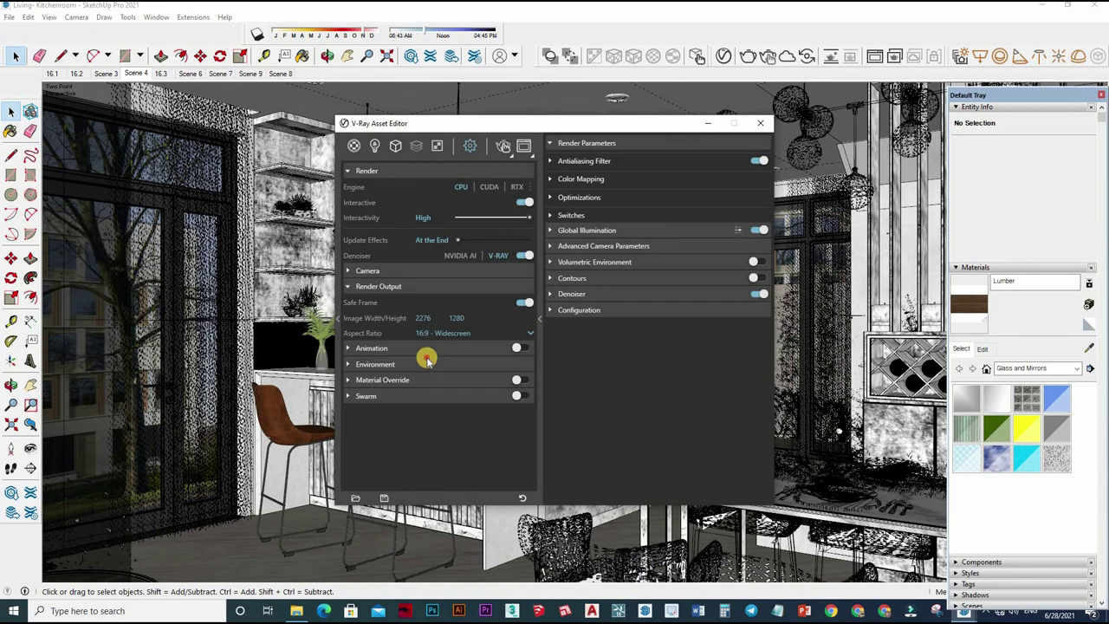
left_click(405, 366)
left_click(407, 365)
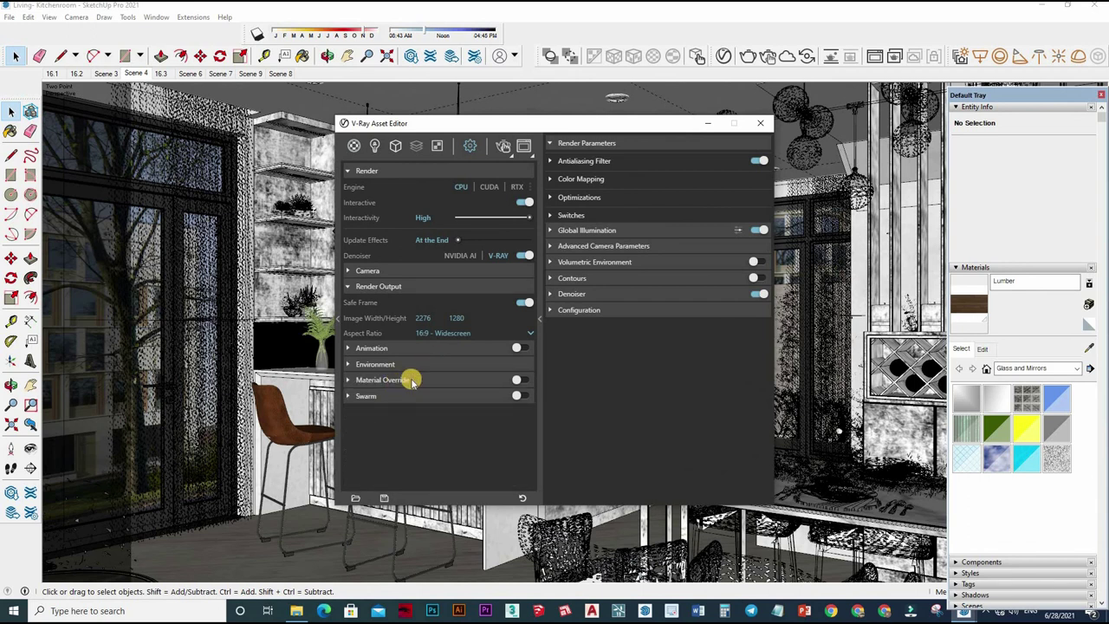
left_click(520, 381)
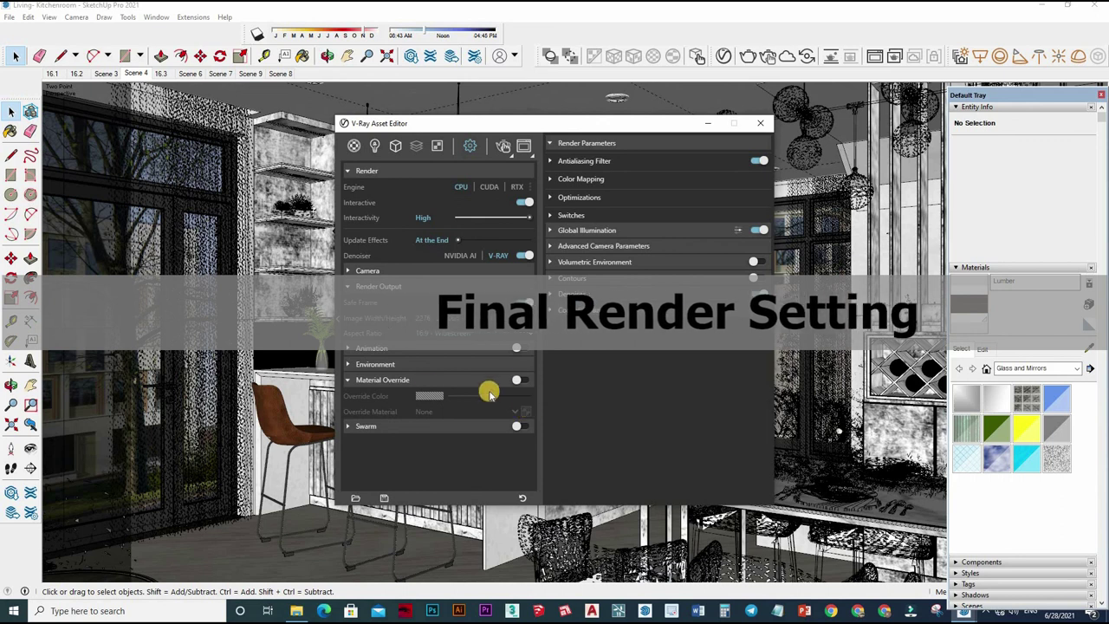
left_click(516, 379)
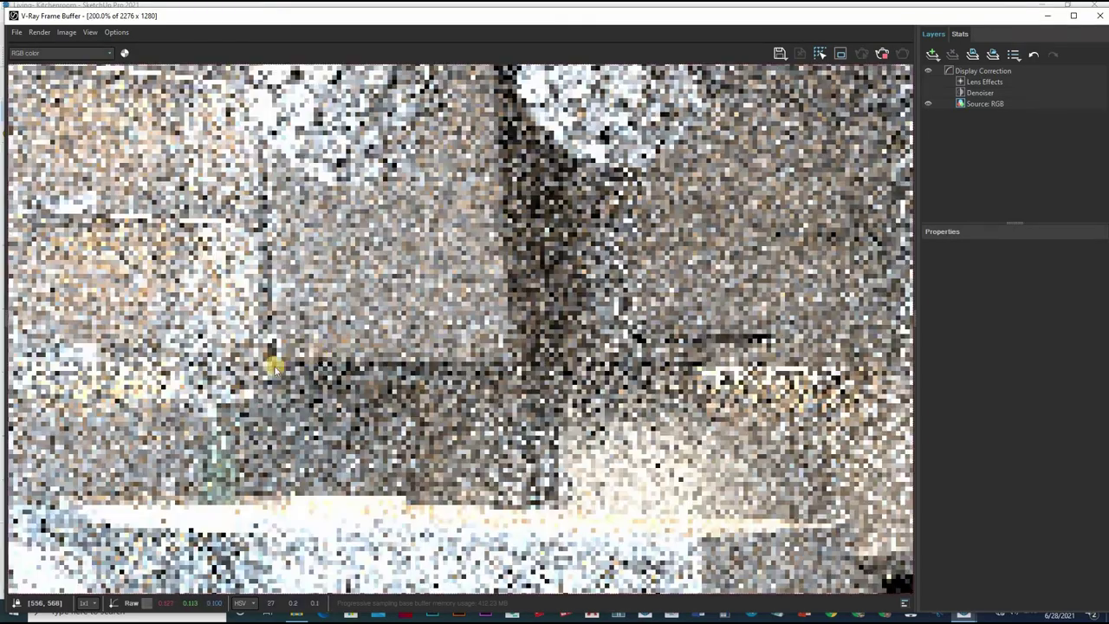
Zoom around the grey clay-override kitchen render in the Frame Buffer, then close the Frame Buffer
scroll(272, 364, "up", 2)
scroll(262, 448, "down", 1)
scroll(260, 384, "down", 1)
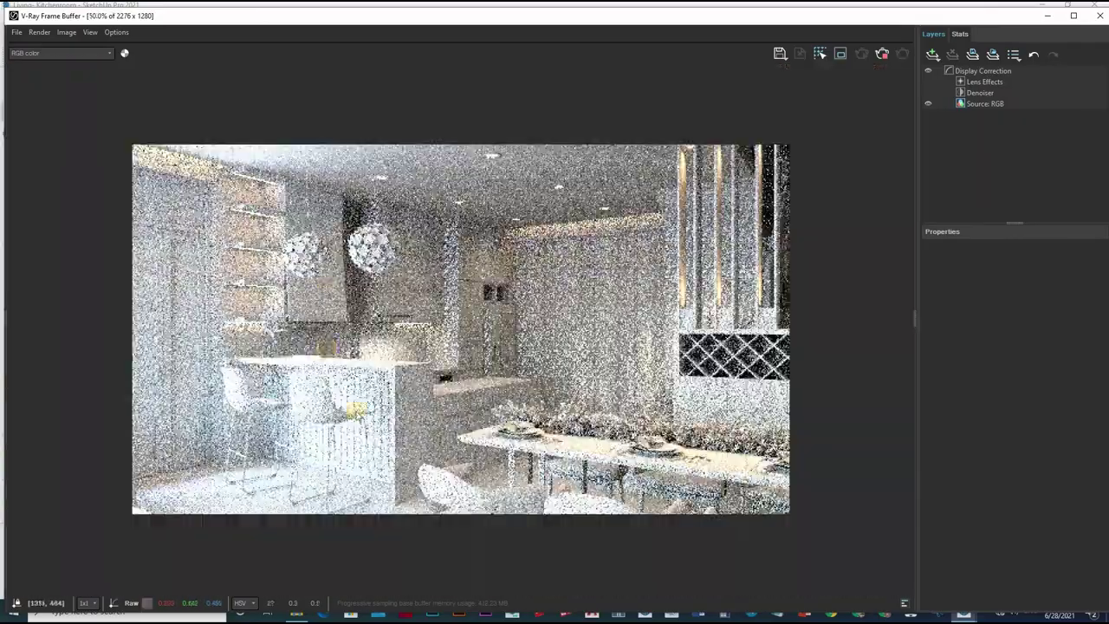
scroll(389, 453, "up", 1)
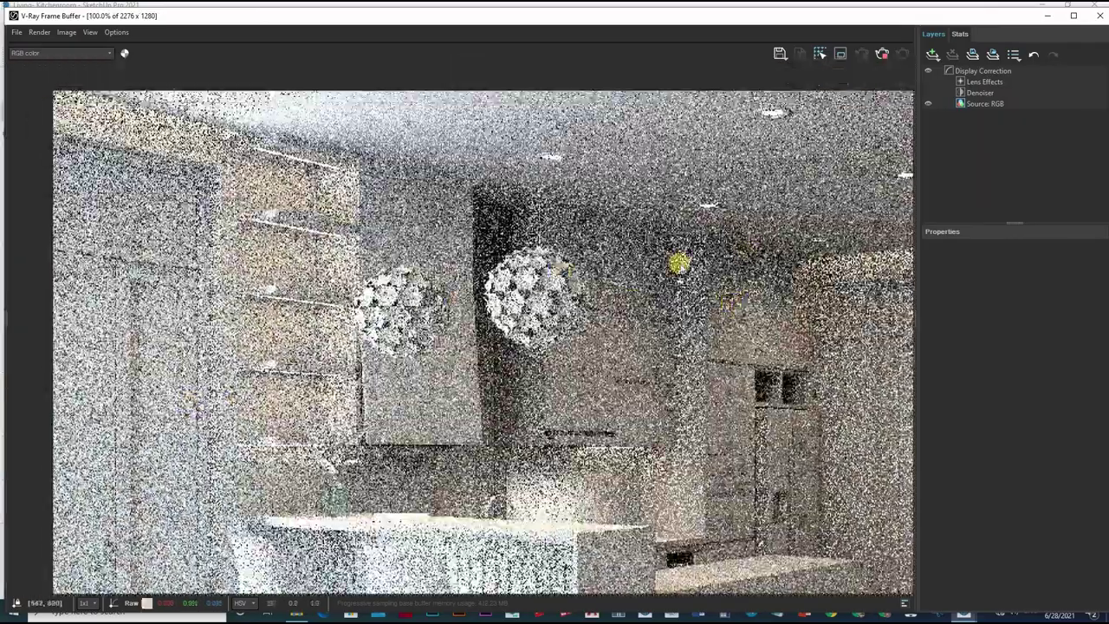
scroll(468, 471, "down", 1)
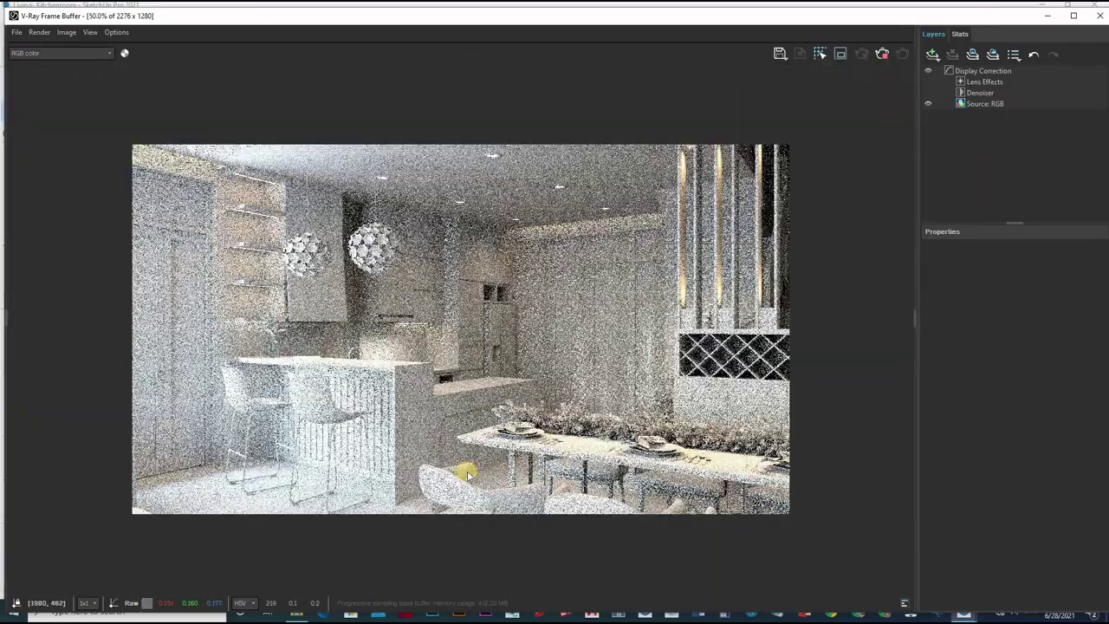
scroll(612, 327, "up", 1)
scroll(429, 296, "down", 1)
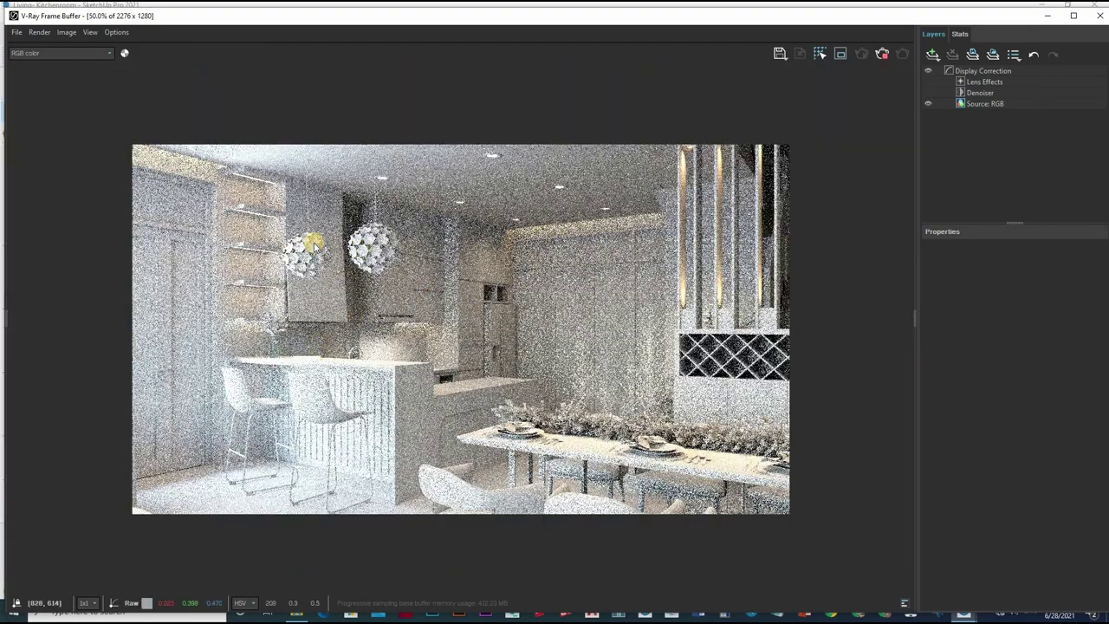
scroll(313, 245, "up", 1)
scroll(319, 251, "up", 1)
scroll(520, 319, "down", 2)
scroll(650, 381, "down", 1)
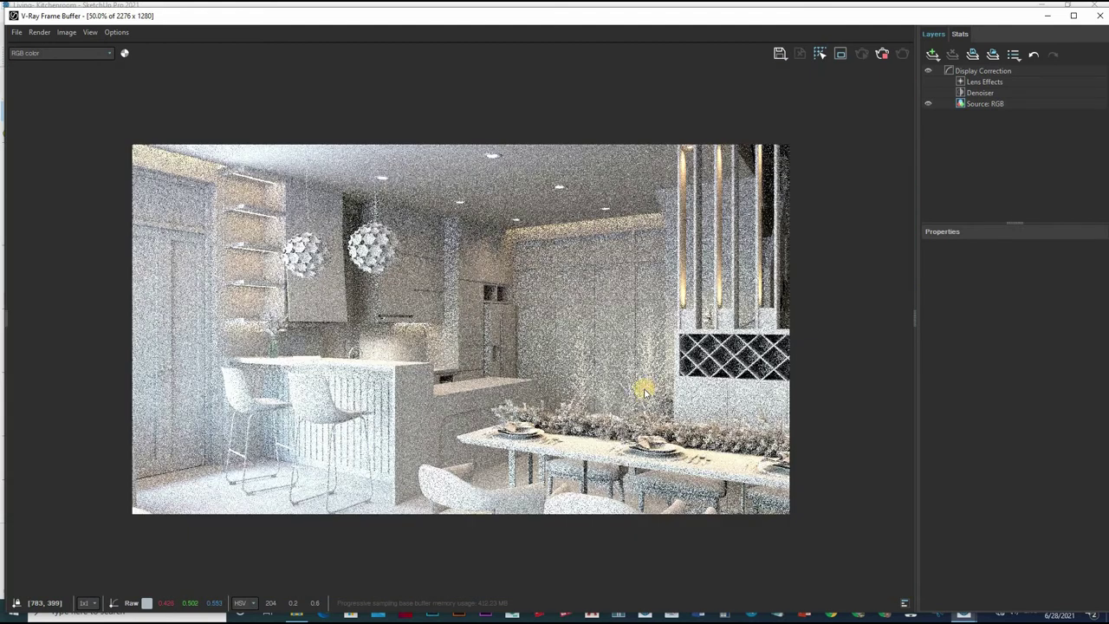
scroll(883, 55, "down", 1)
scroll(883, 55, "up", 1)
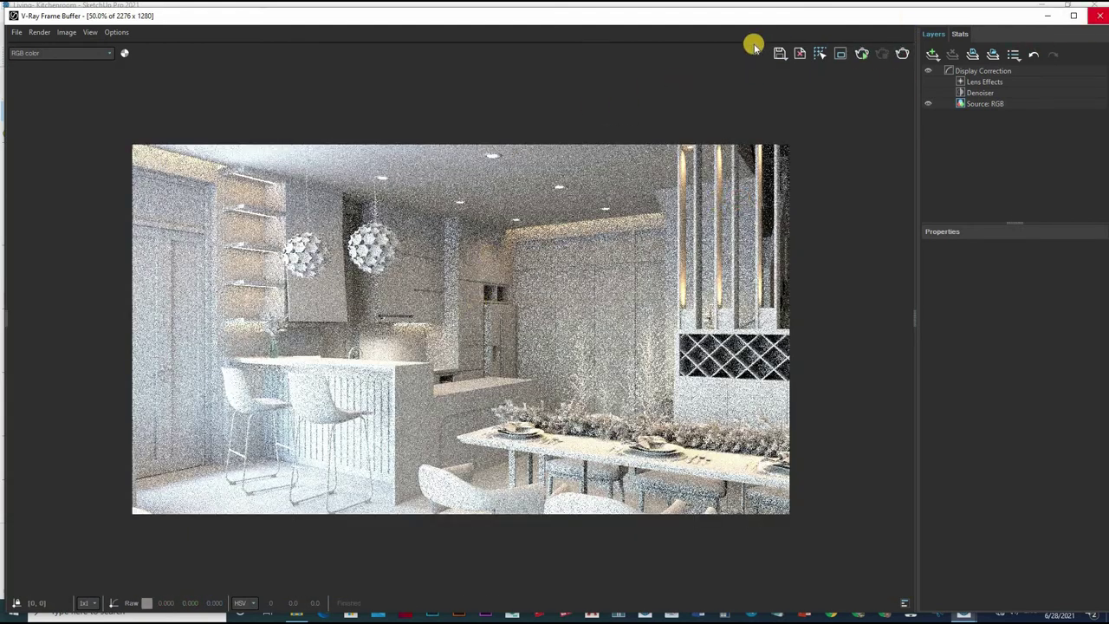
left_click(750, 4)
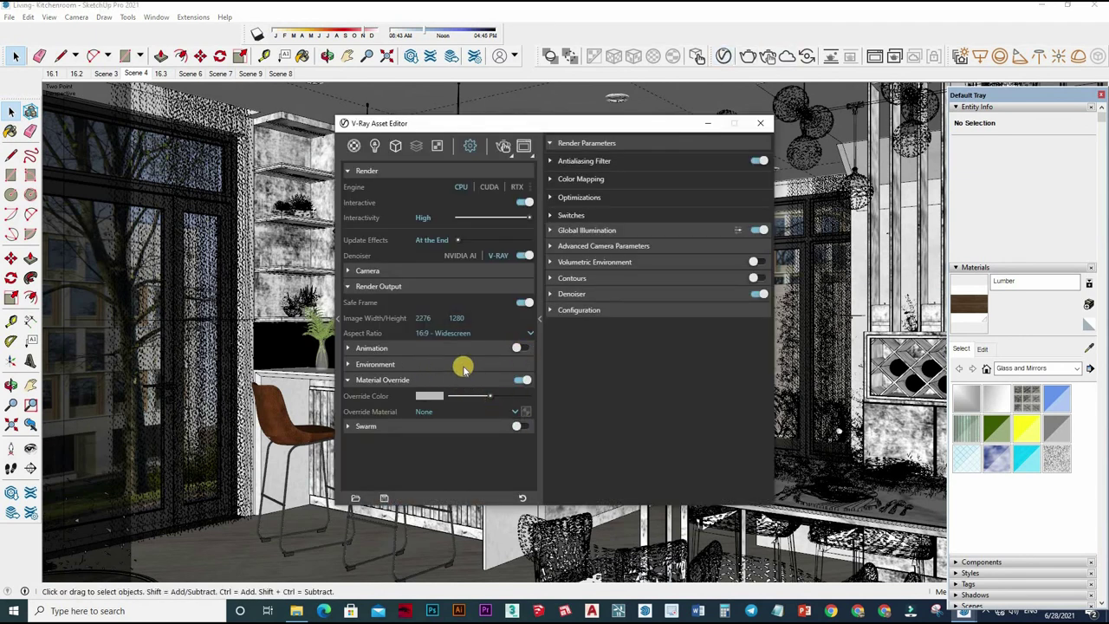
Switch off Material Override and Interactive rendering so V-Ray renders in production mode
left_click(514, 374)
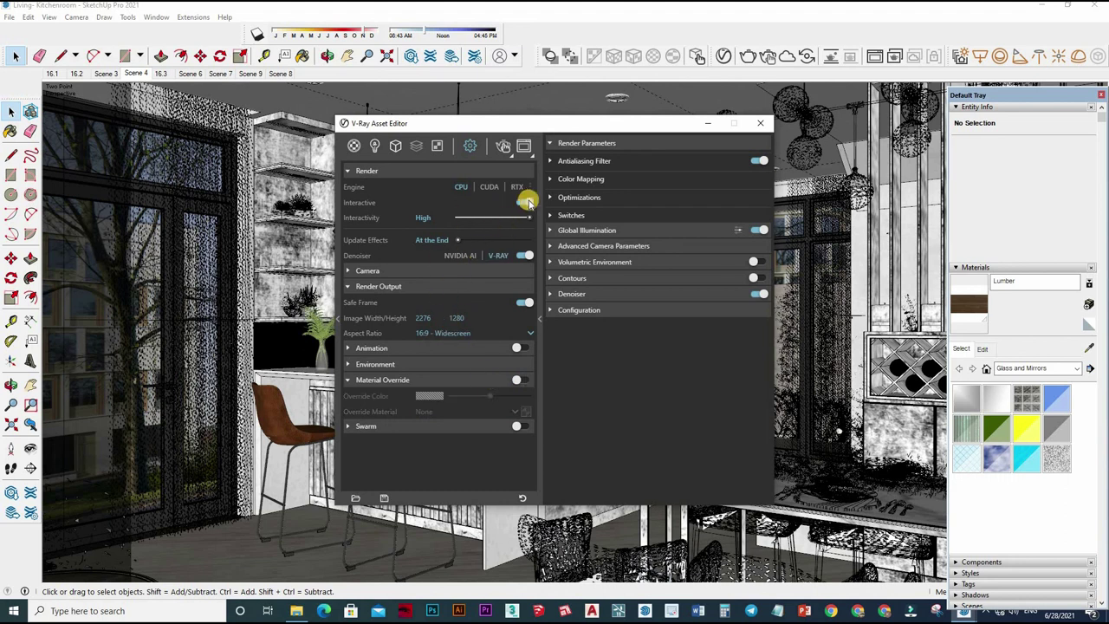
left_click(524, 207)
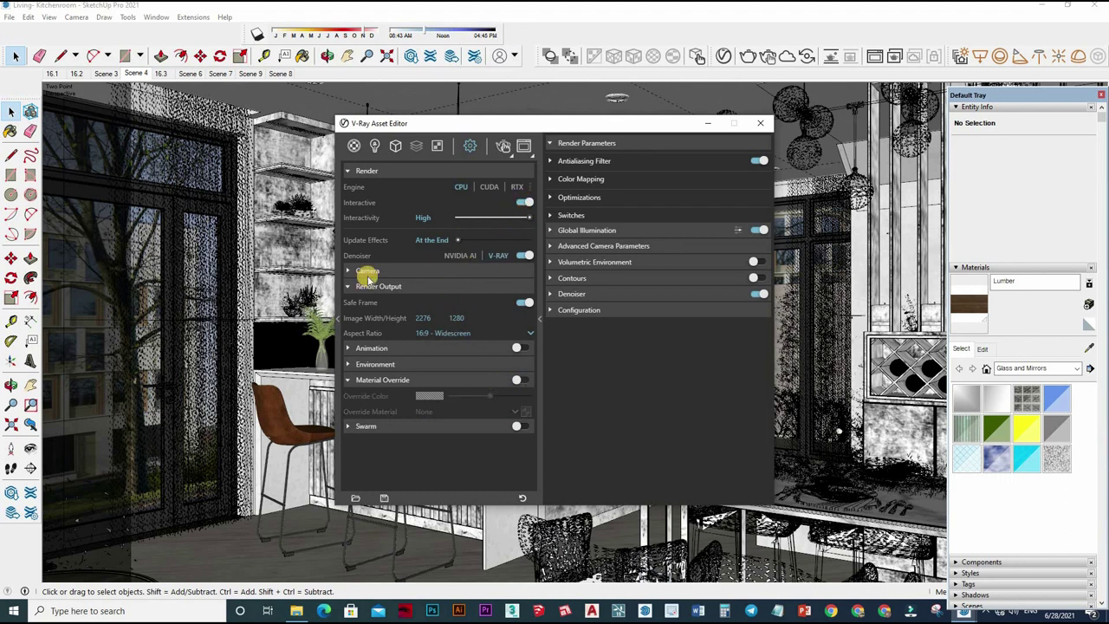
left_click(457, 286)
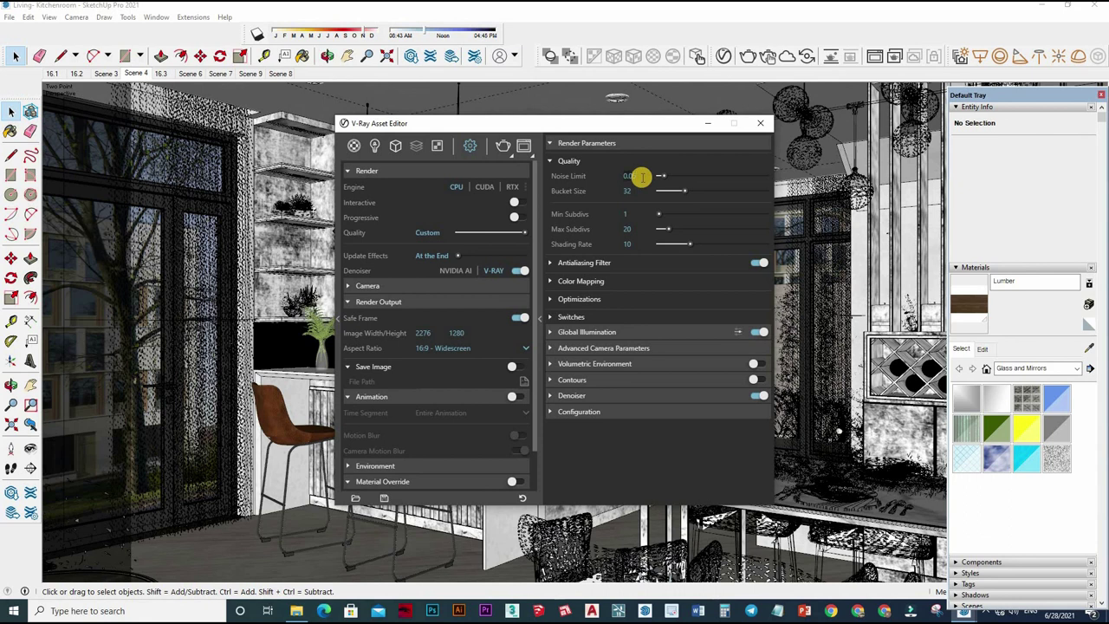
Set Bucket Size 48 and Max Subdivs 24, and expand the antialiasing filter options
left_click(641, 177)
left_click(633, 228)
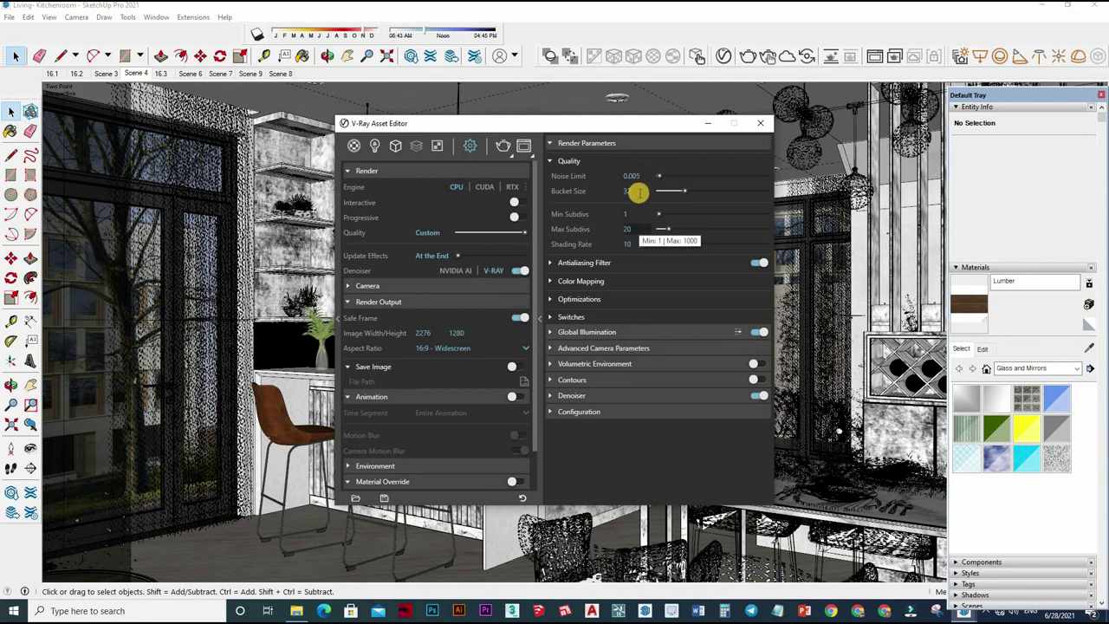
left_click(638, 193)
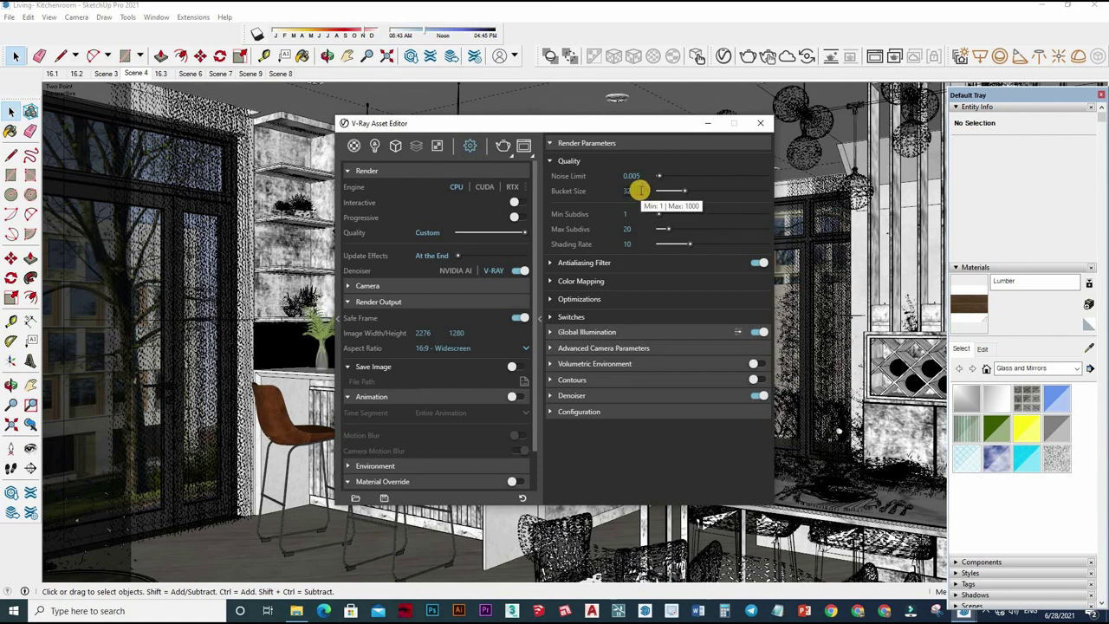
double_click(638, 191)
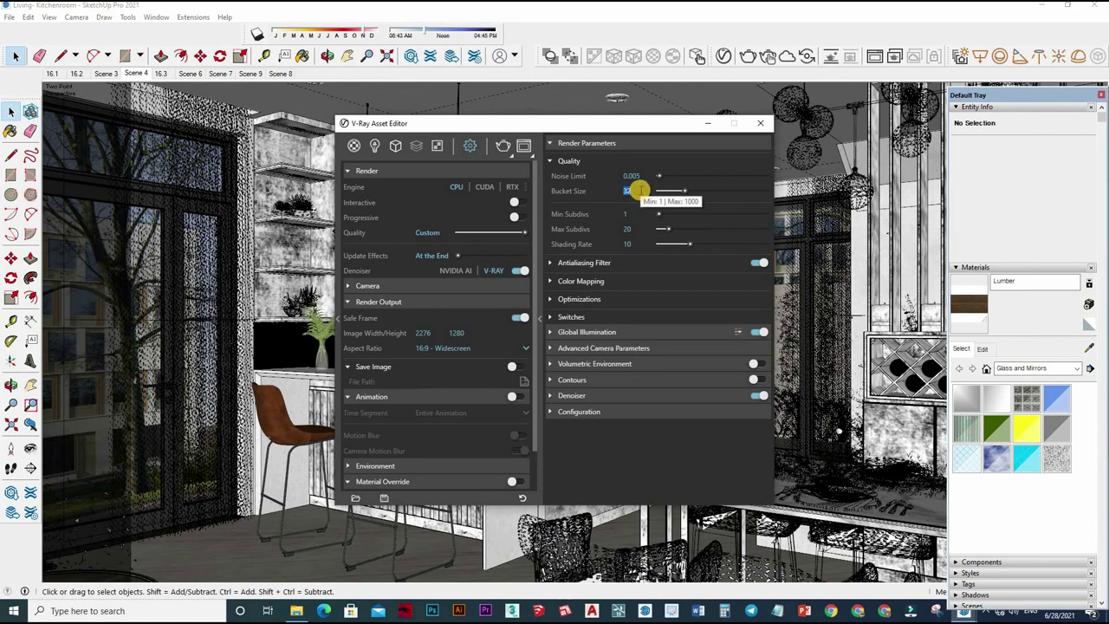
type("48")
key("Tab")
type("32")
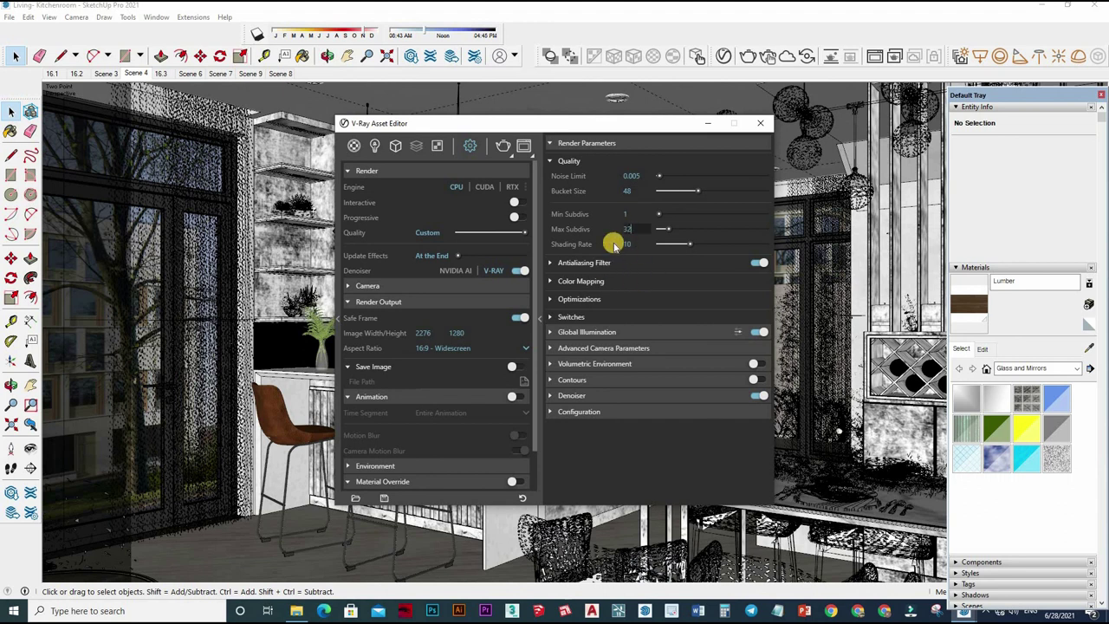
left_click(622, 230)
type("24")
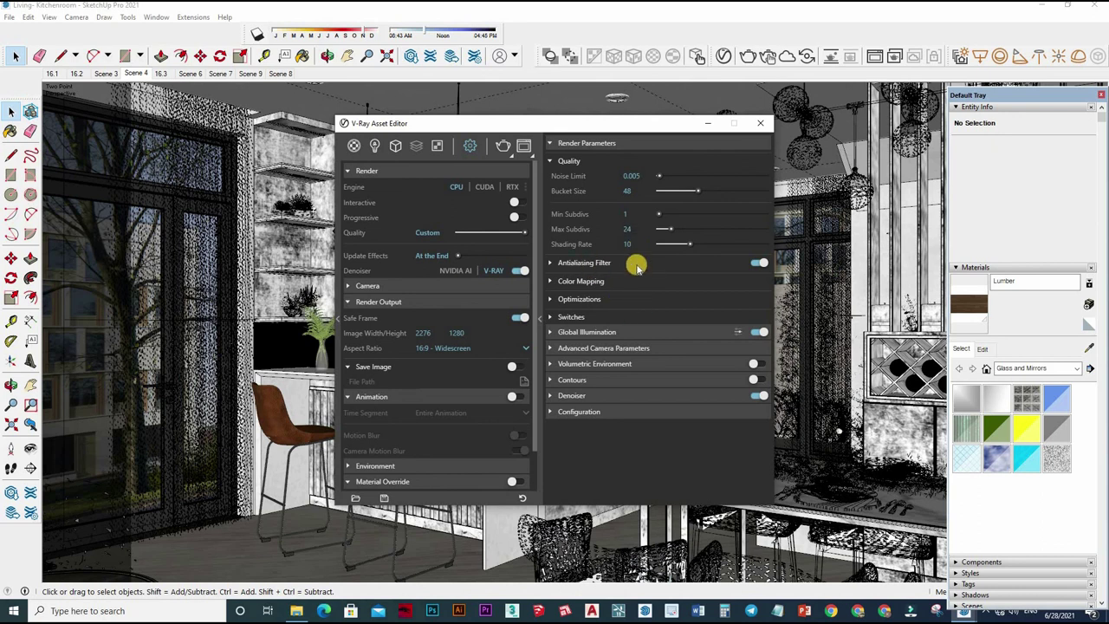
left_click(635, 300)
left_click(602, 264)
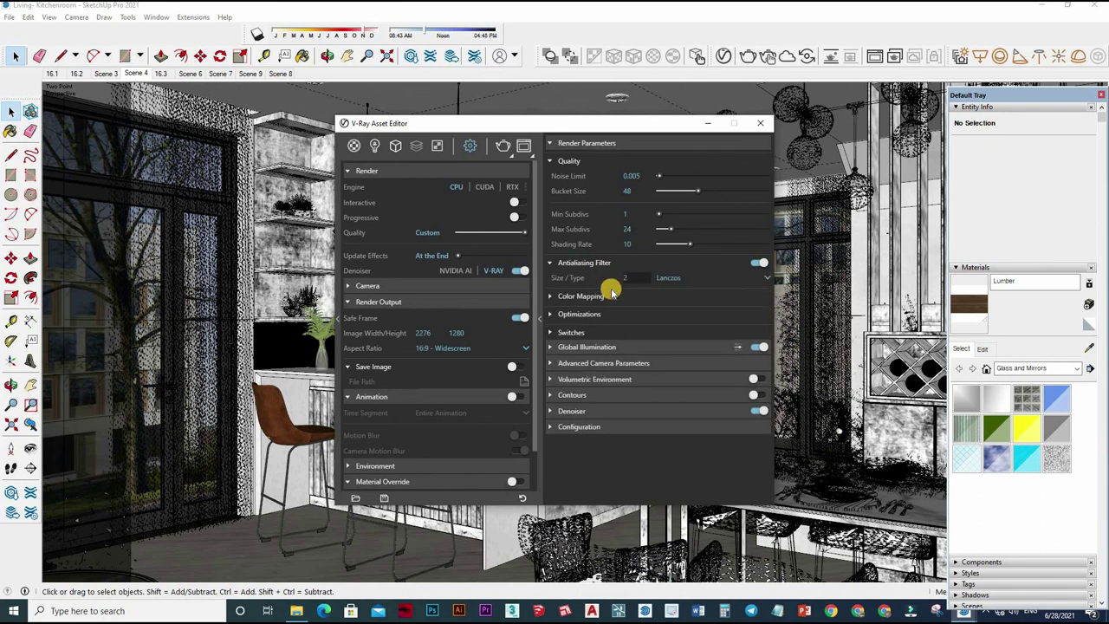
left_click(677, 277)
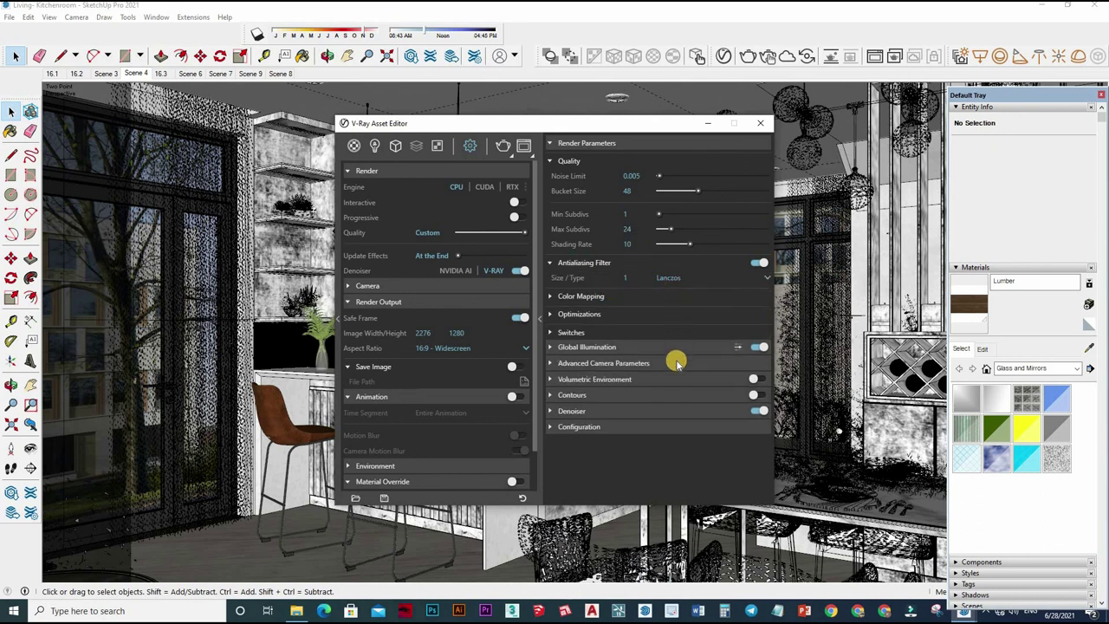
Choose the Triangle antialiasing filter, then set Irradiance Map Subdivs 80 and Light Cache Sample Size 0.01
key("Return")
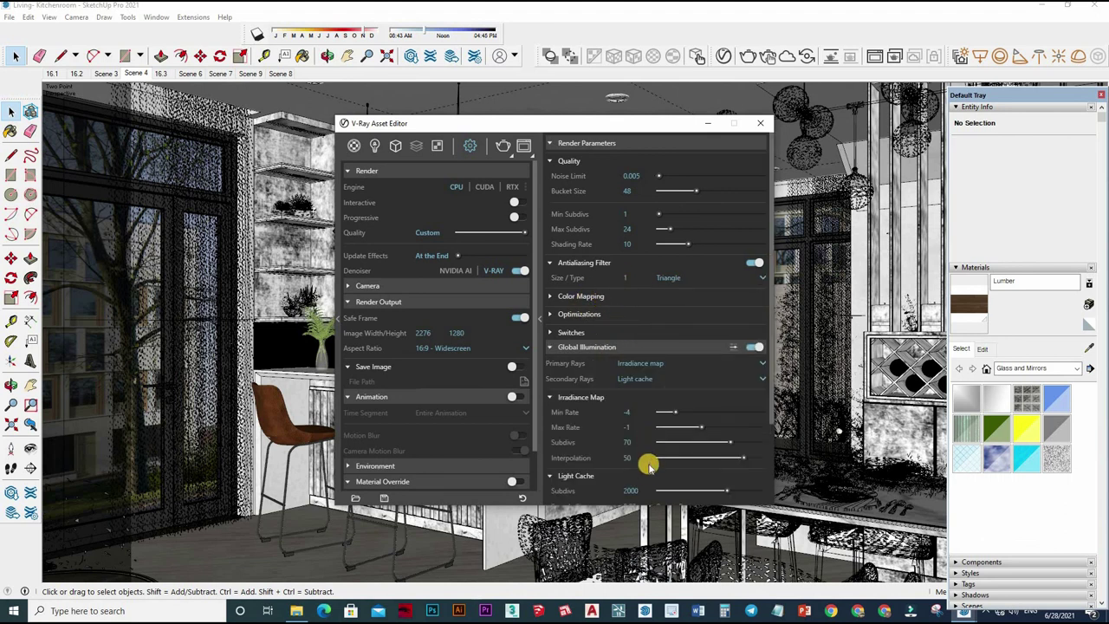
scroll(633, 387, "down", 1)
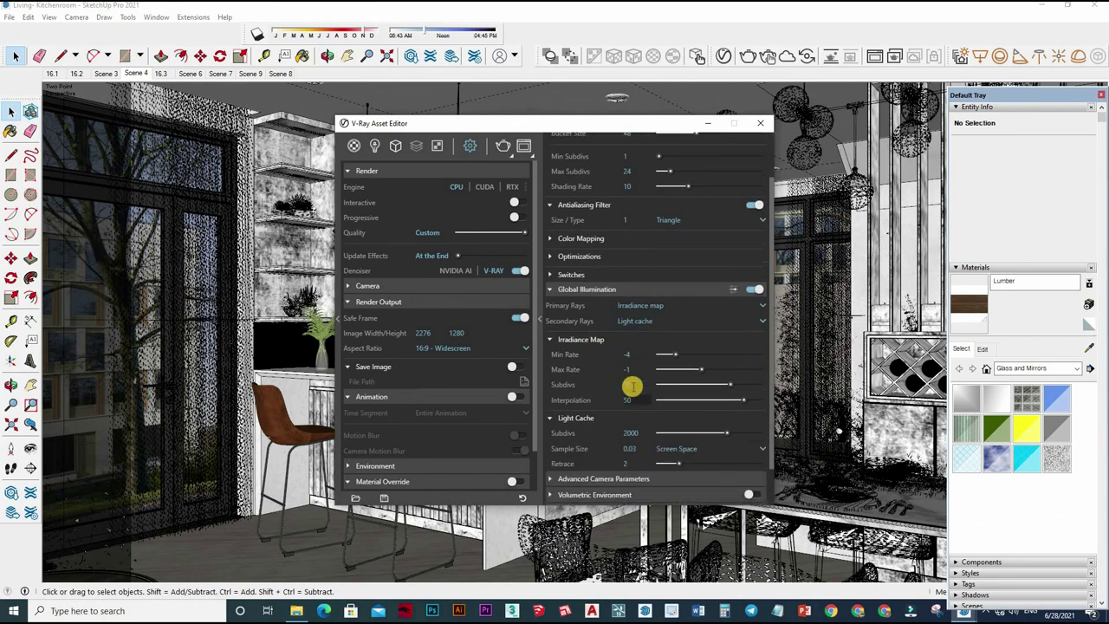
key("Tab")
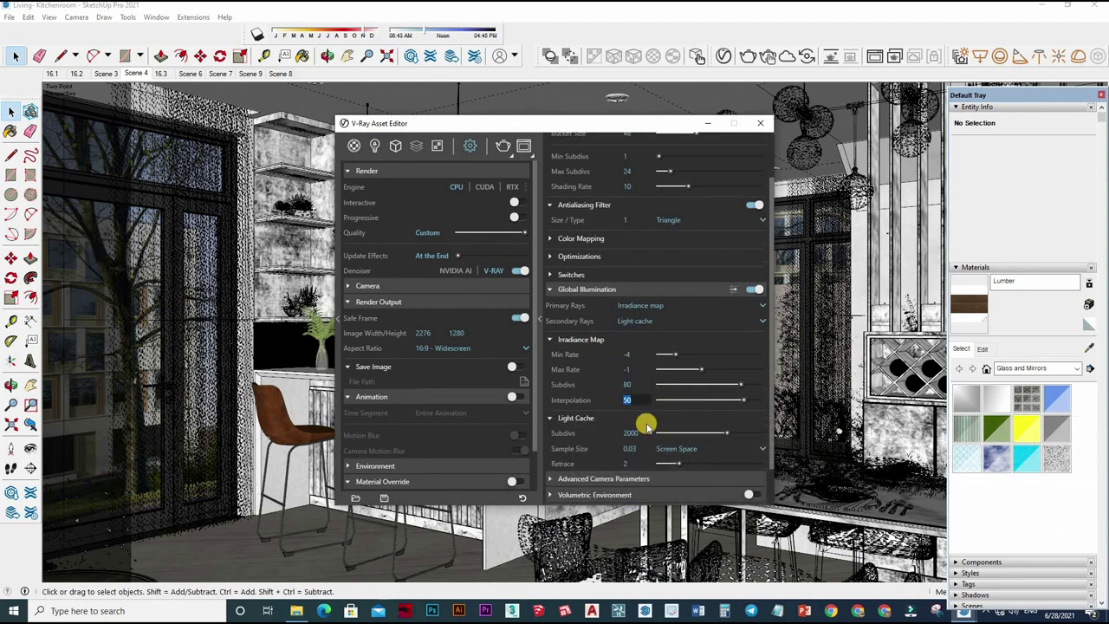
scroll(638, 403, "down", 1)
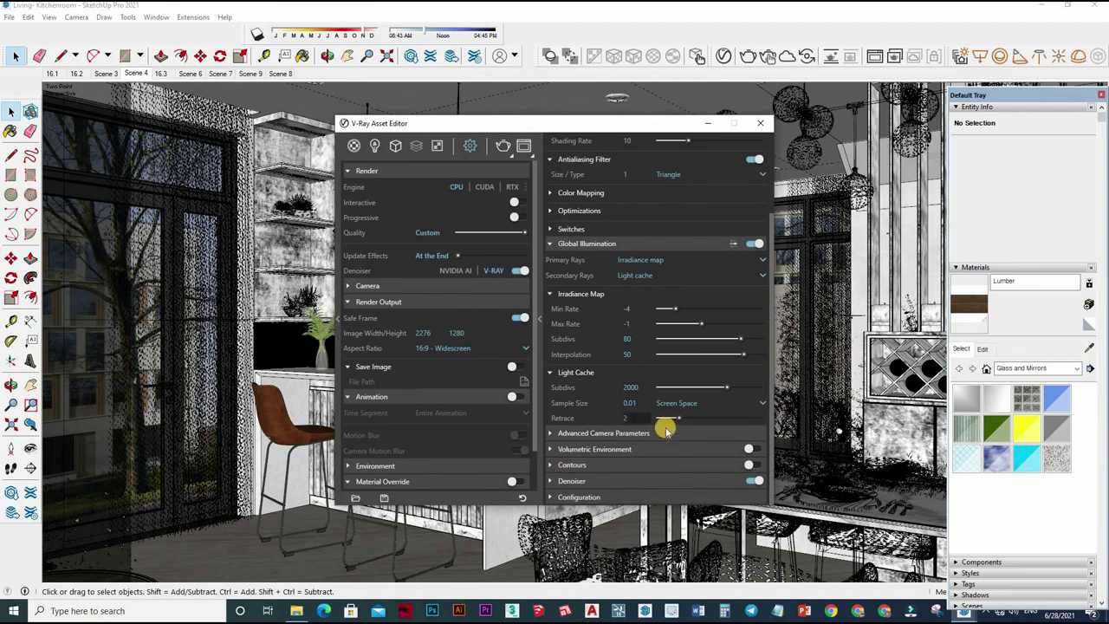
scroll(622, 224, "up", 3)
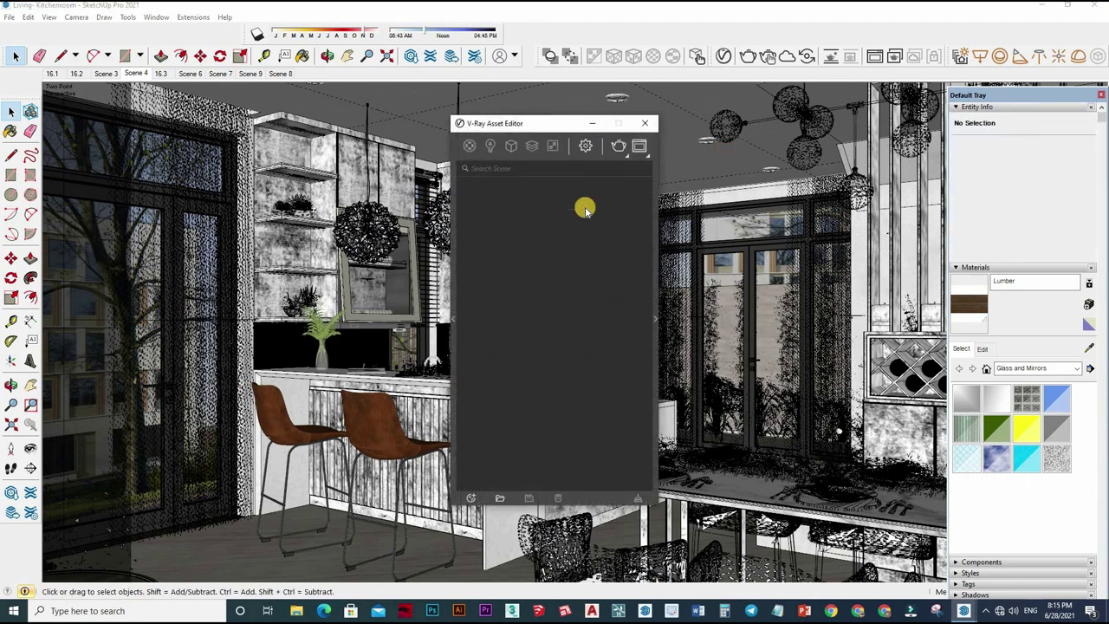
Set the camera Exposure Value to 10.5 EV
left_click(585, 147)
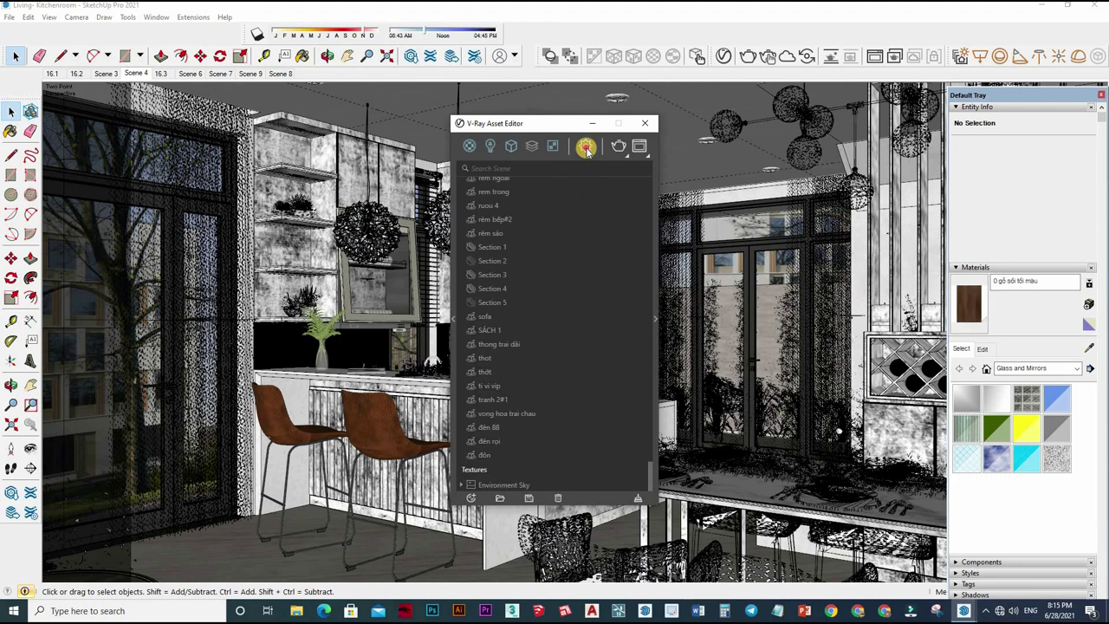
left_click(563, 281)
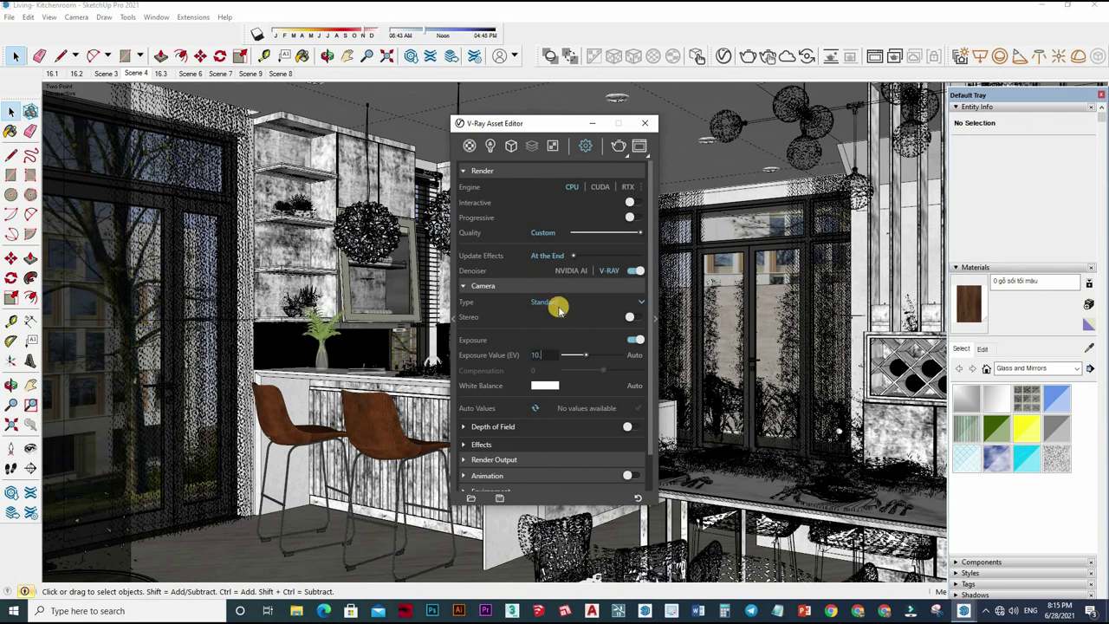
type("5")
key("Return")
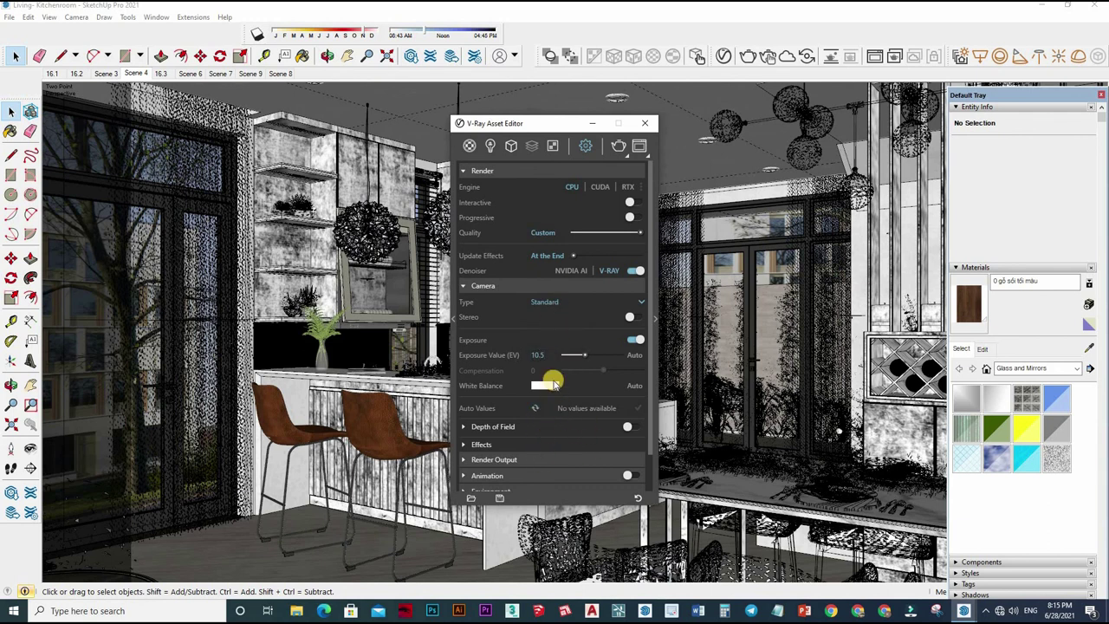
Set the render output to 1550 × 872, then close the Asset Editor
scroll(559, 363, "down", 3)
left_click(561, 343)
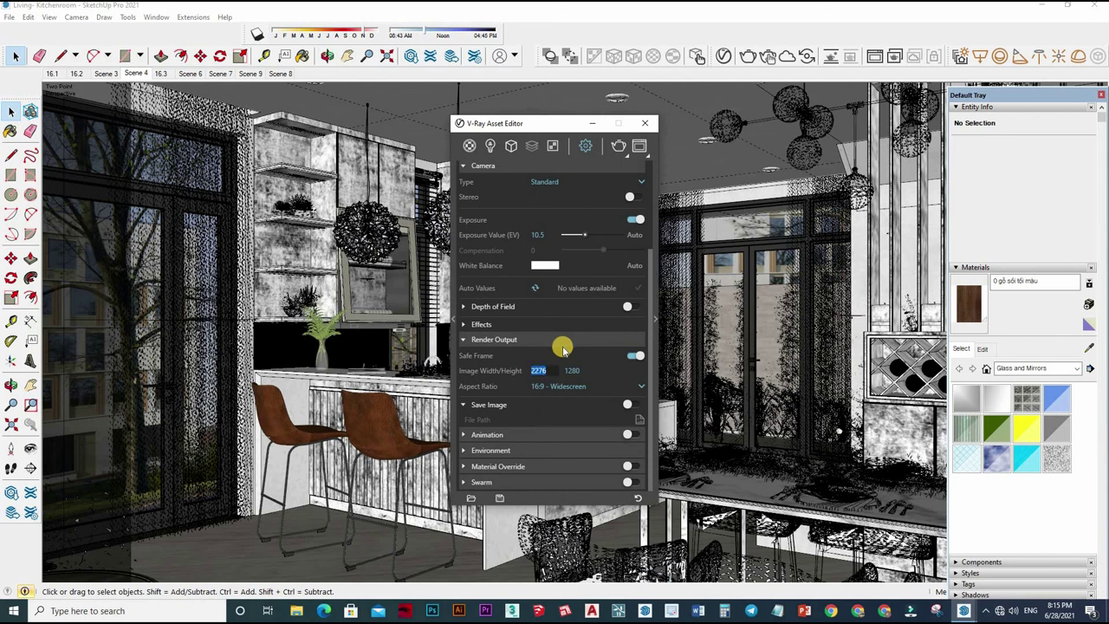
type("550")
key("Return")
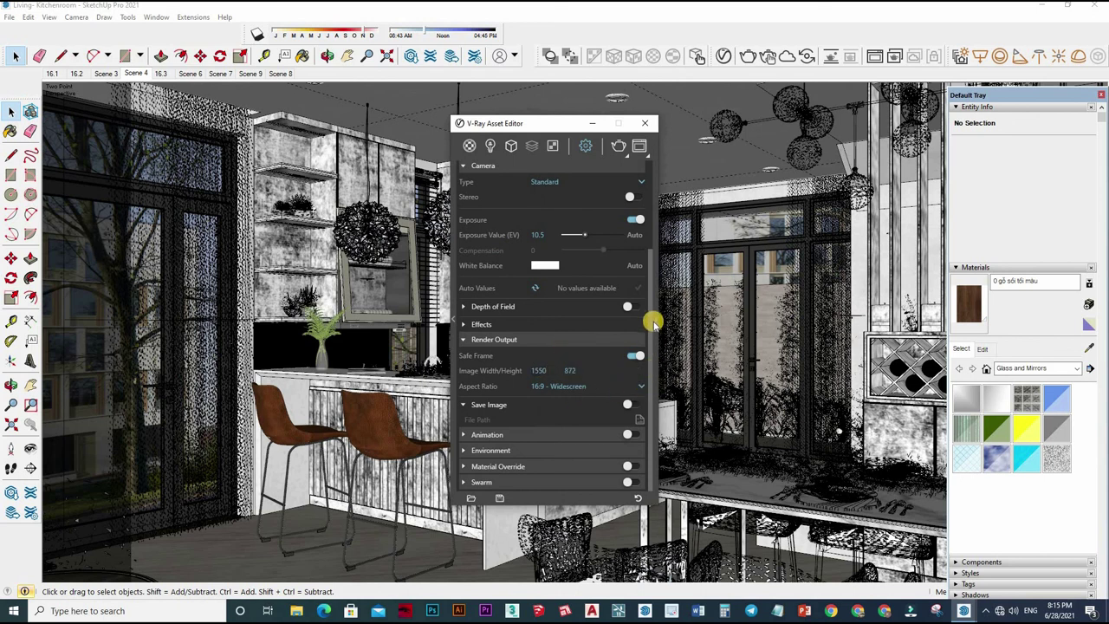
left_click(656, 319)
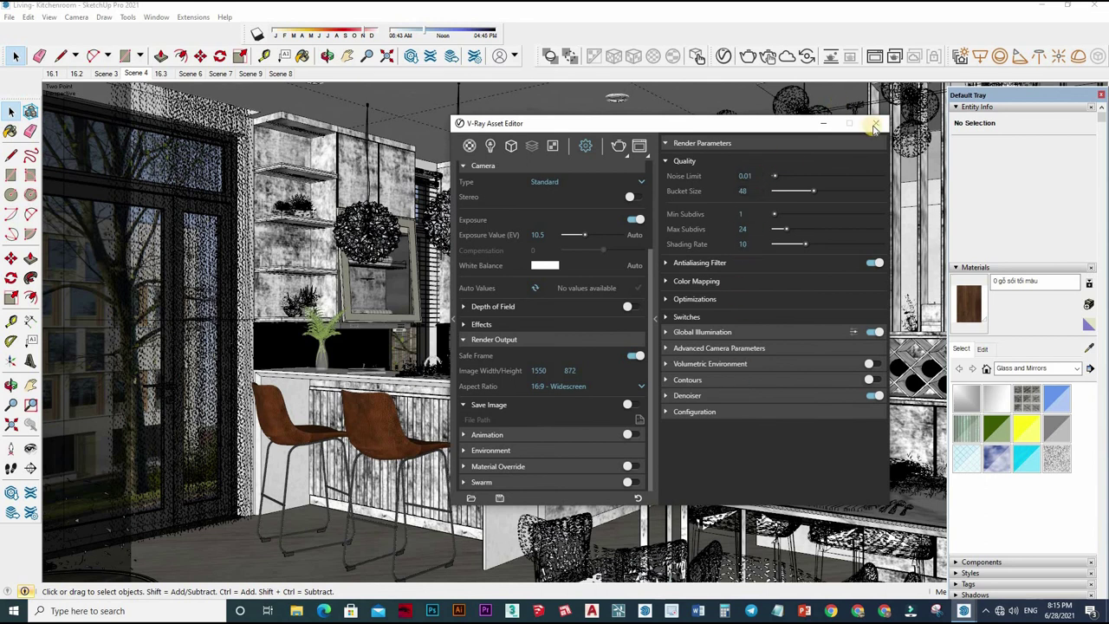
left_click(875, 128)
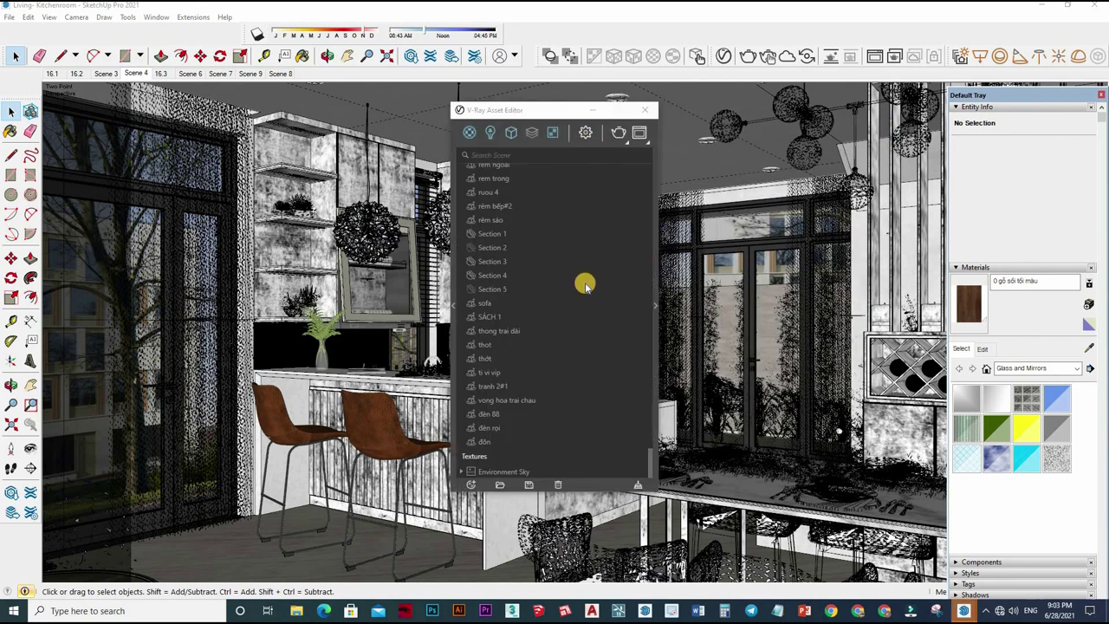
Set the Exposure Value to 10.5 EV and leave denoising on
left_click(554, 276)
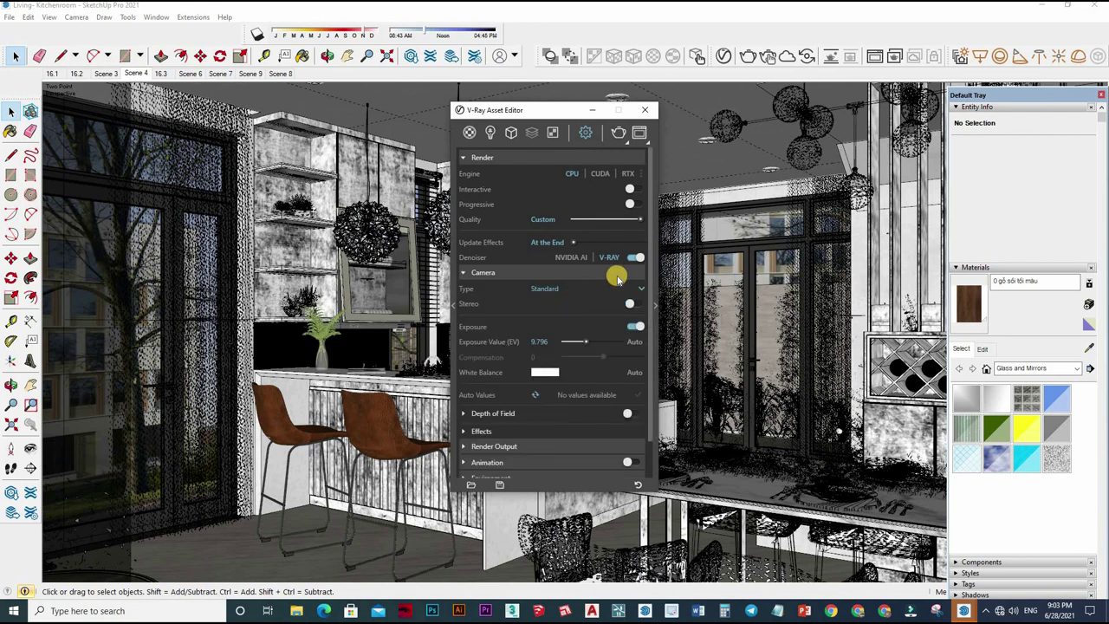
left_click(634, 259)
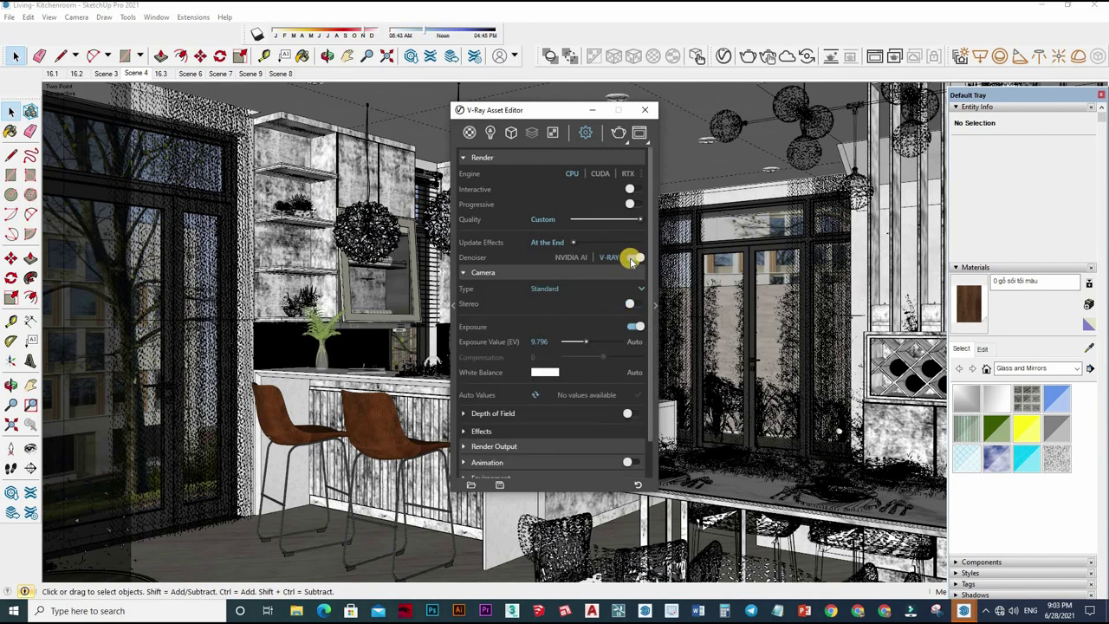
left_click(1094, 611)
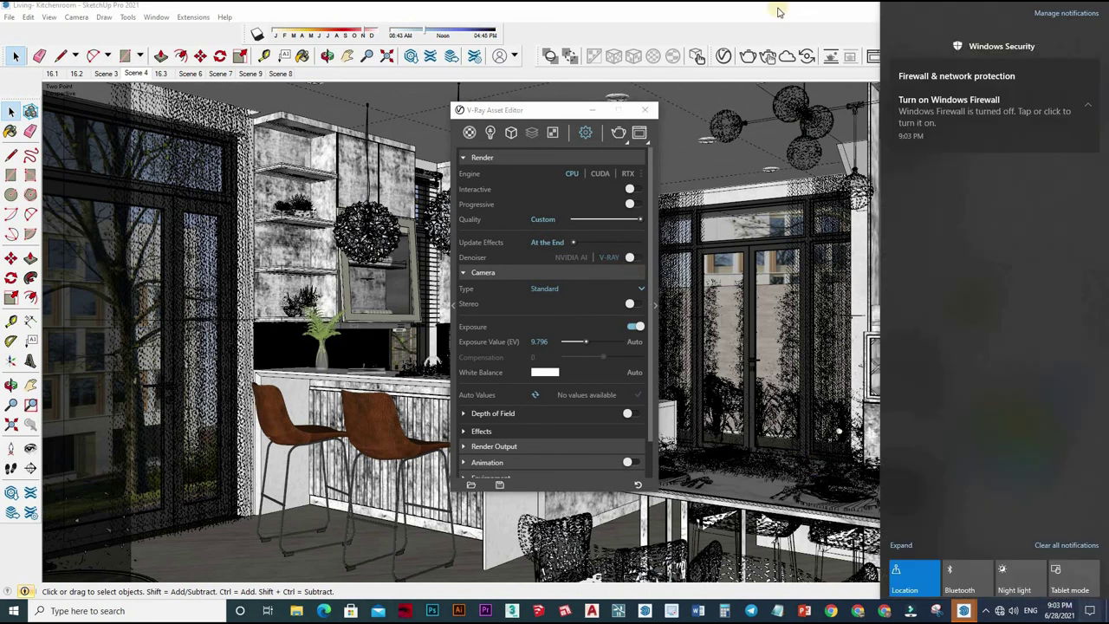
left_click(546, 343)
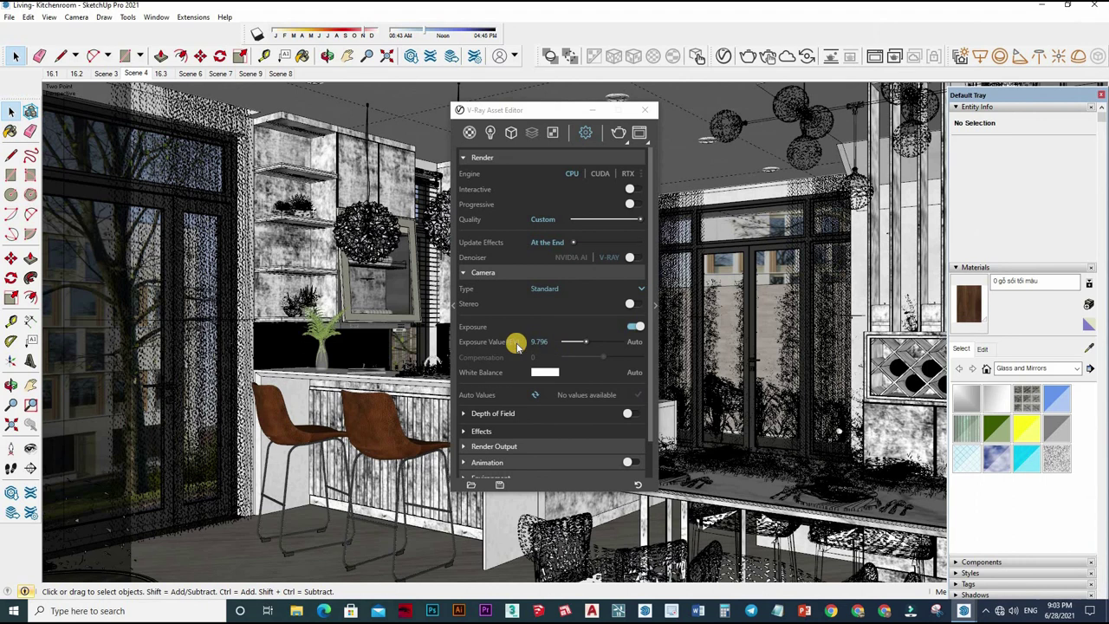
type("10.5")
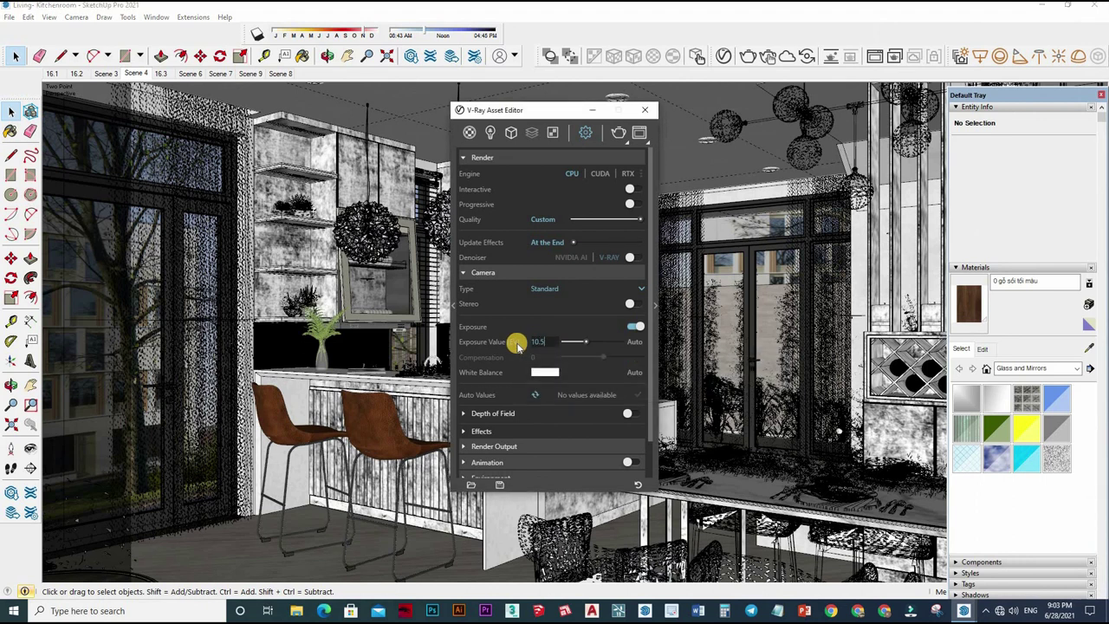
key("Return")
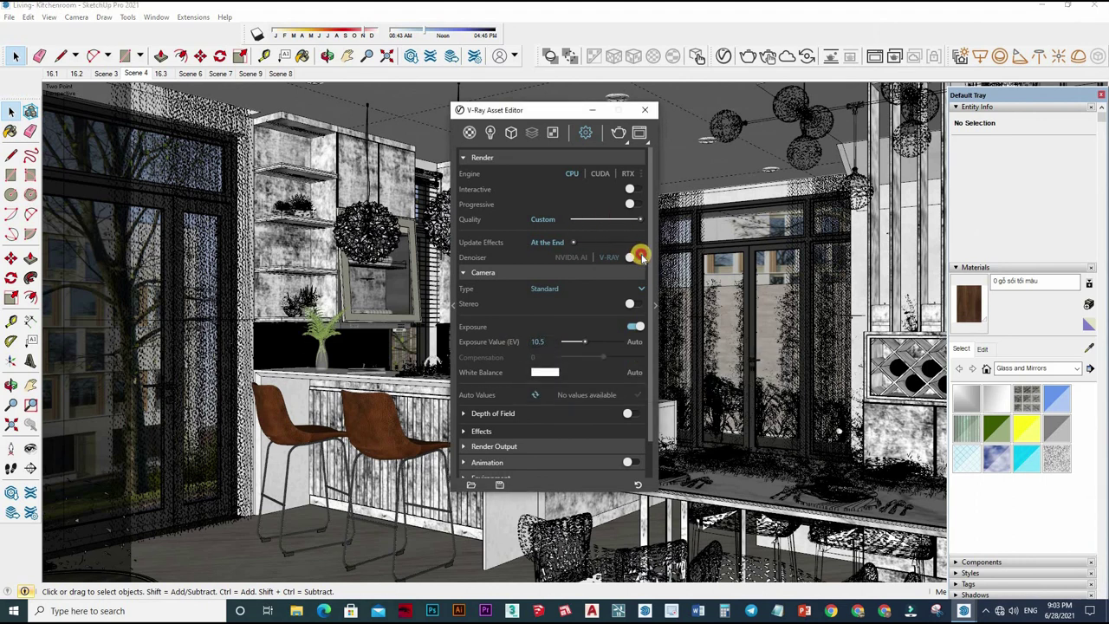
left_click(641, 257)
Set the render output size to 1450 × 816
scroll(555, 419, "down", 1)
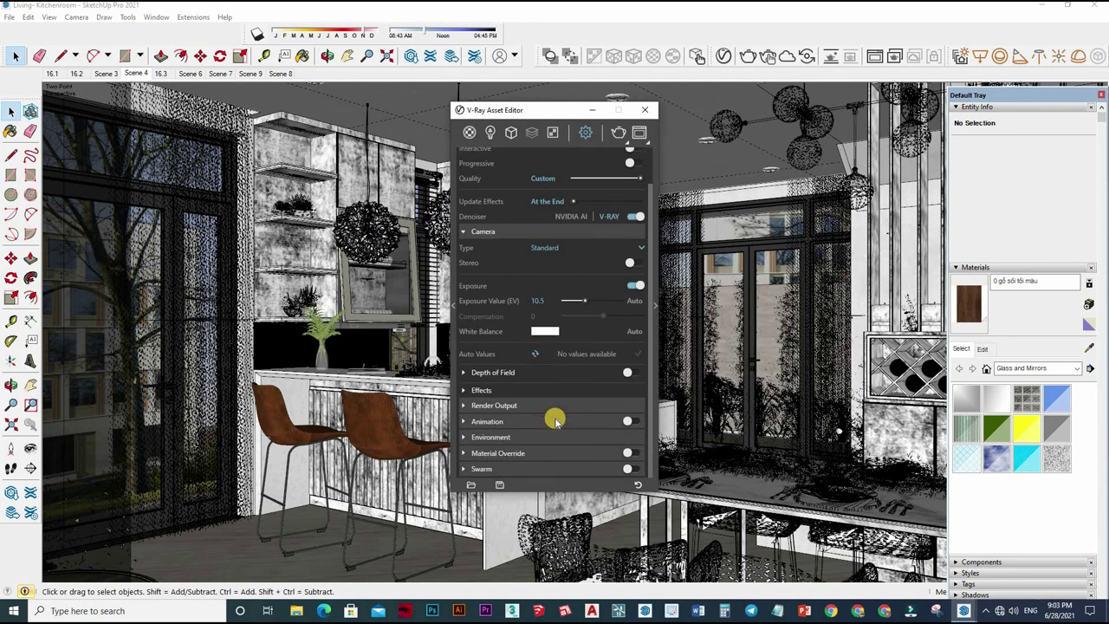
left_click(554, 405)
scroll(528, 355, "down", 2)
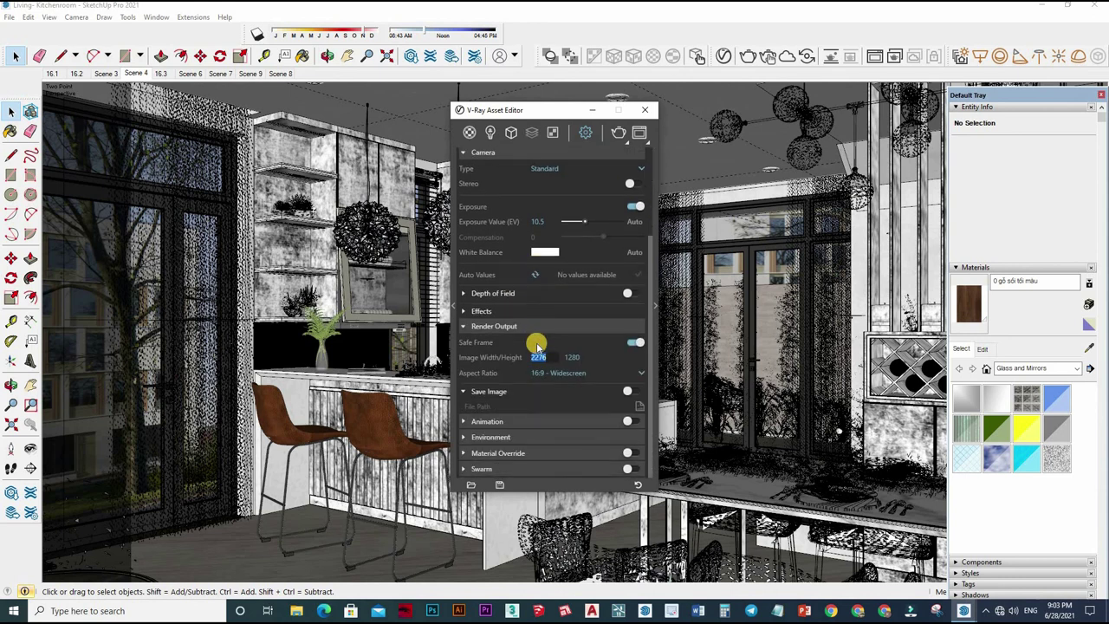
type("5")
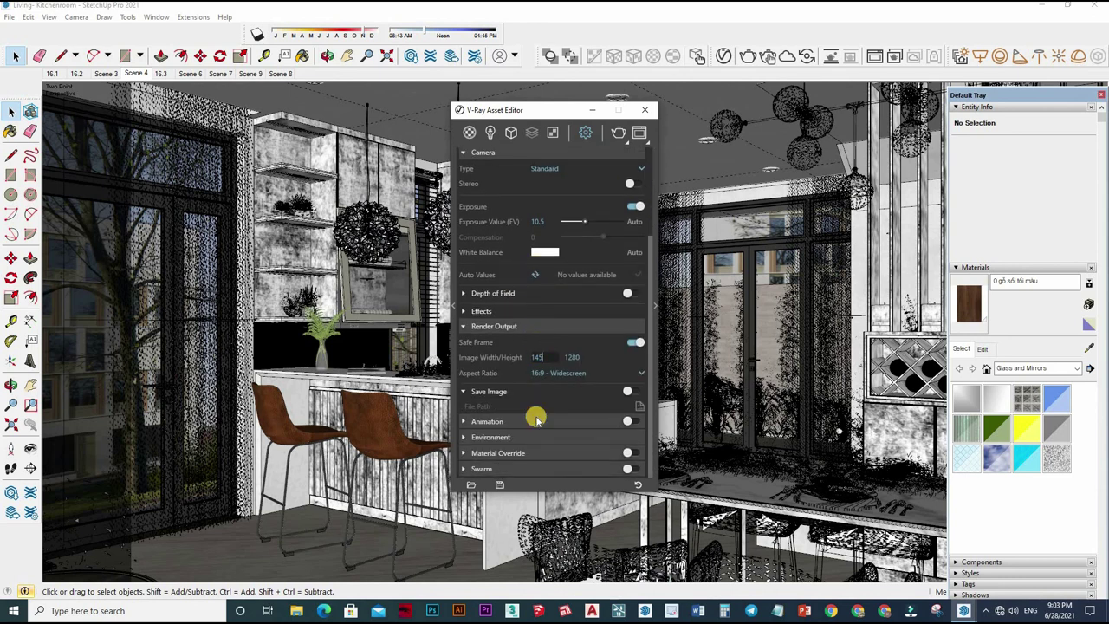
type("0")
key("Return")
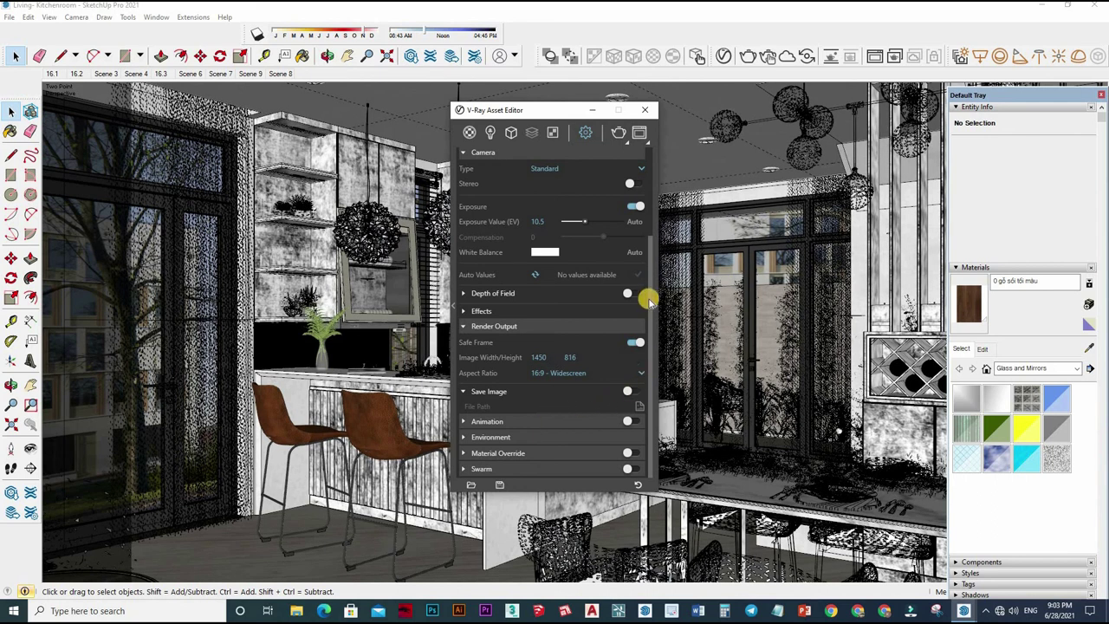
Set Bucket Size 32 in Render Parameters and close the Asset Editor
left_click(656, 305)
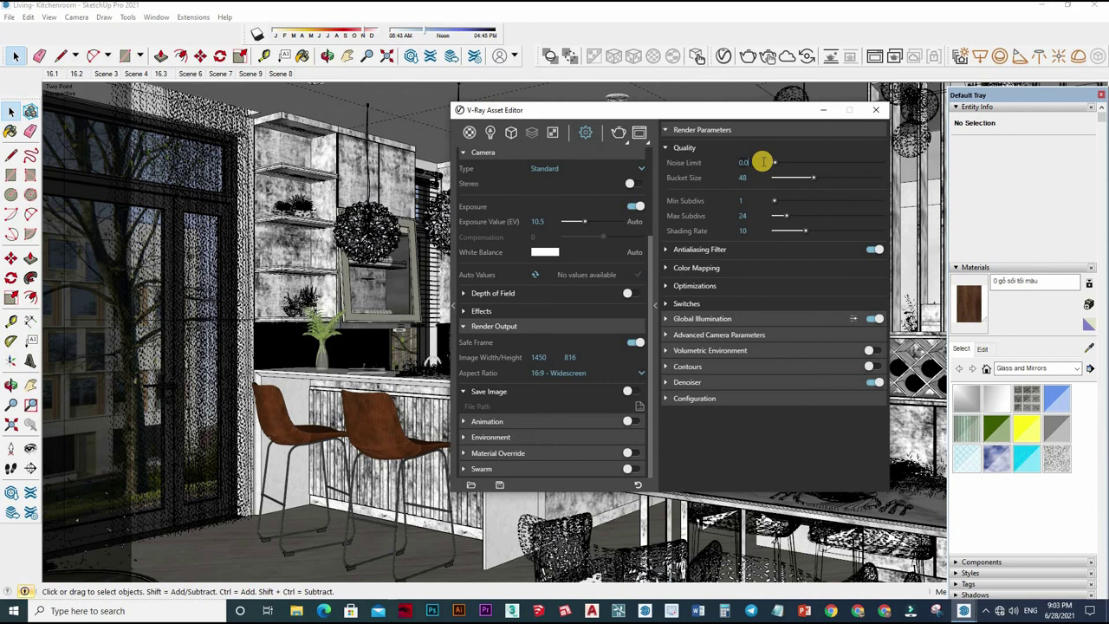
type("1")
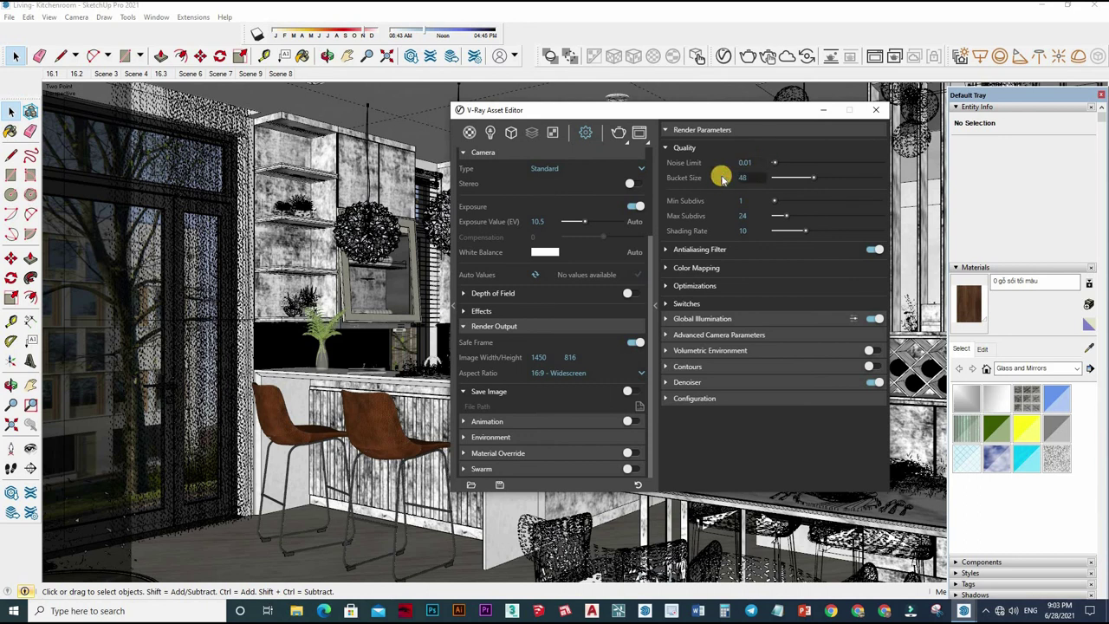
type("32")
key("Return")
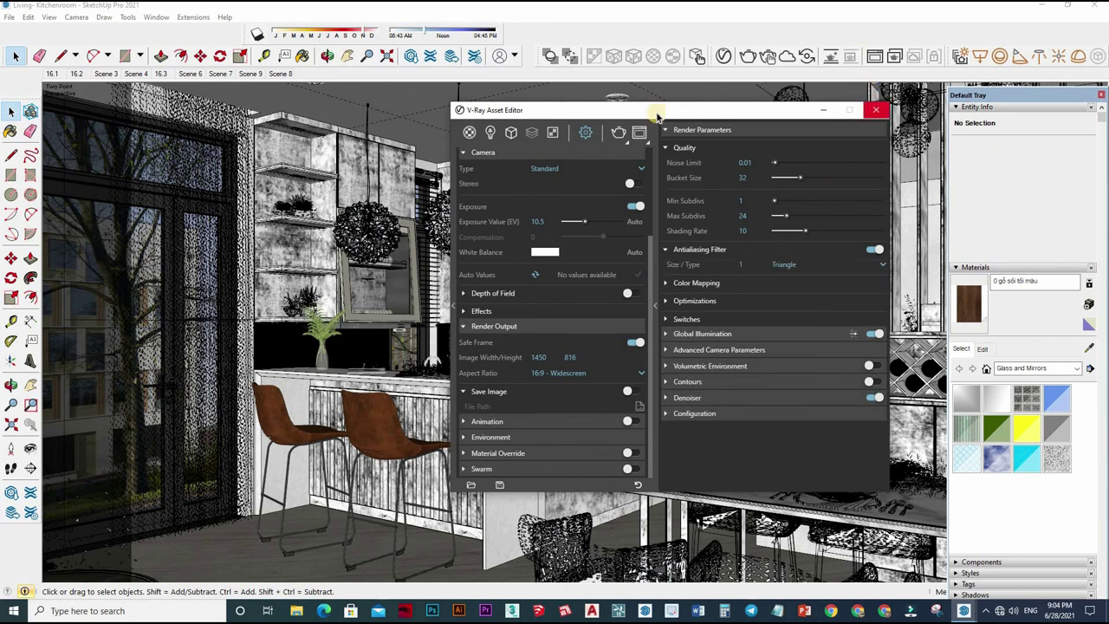
left_click(876, 109)
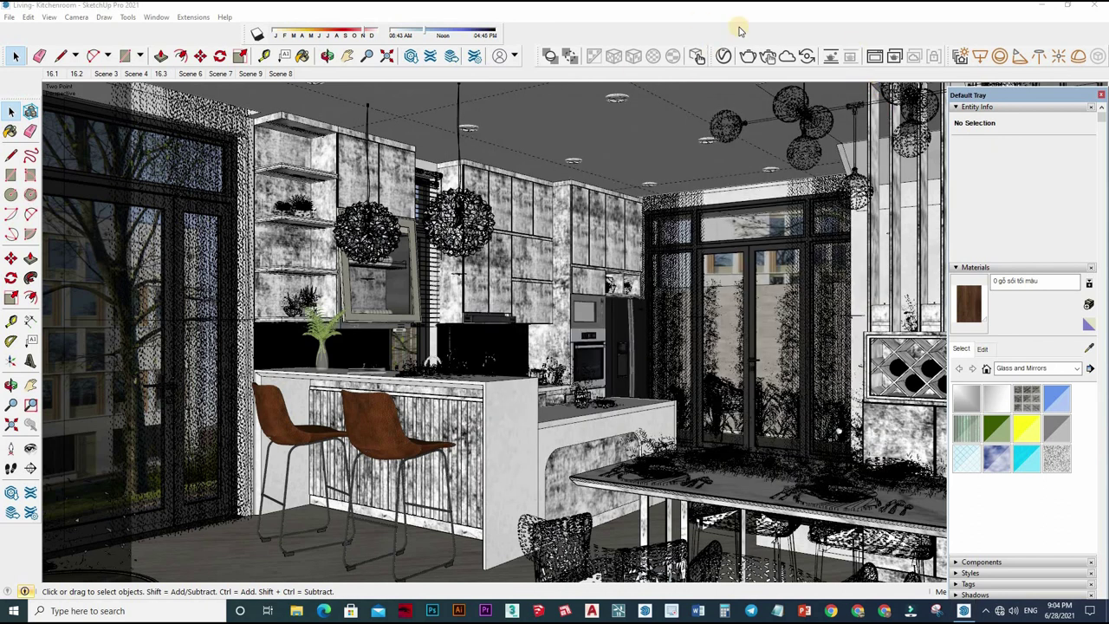
Start the final V-Ray render of the kitchen at 1450 × 816 from the toolbar
left_click(485, 307)
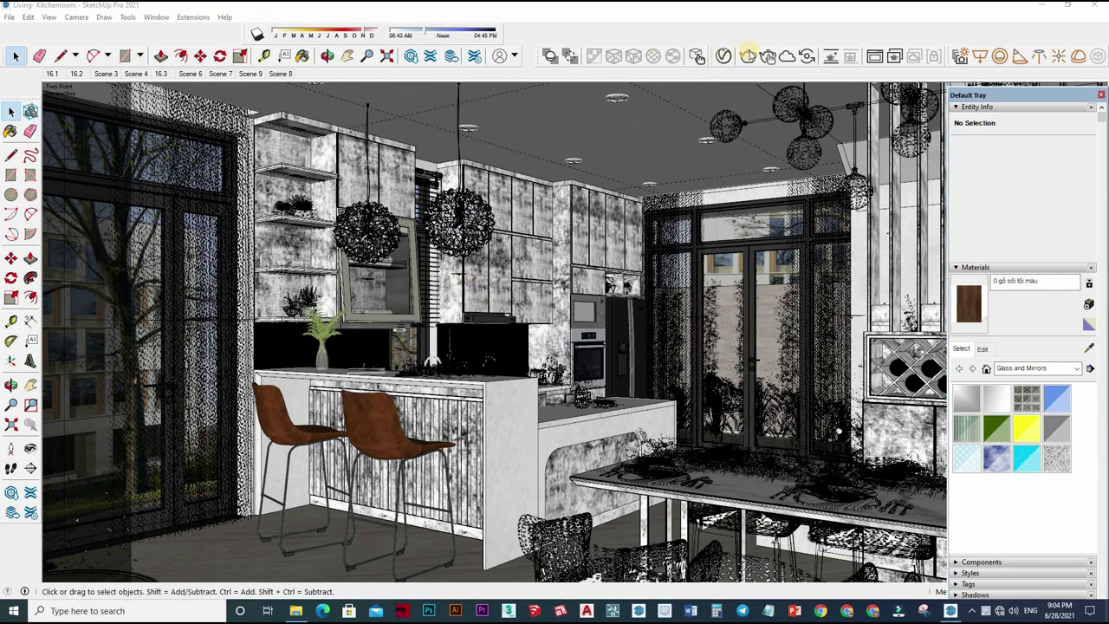
left_click(750, 56)
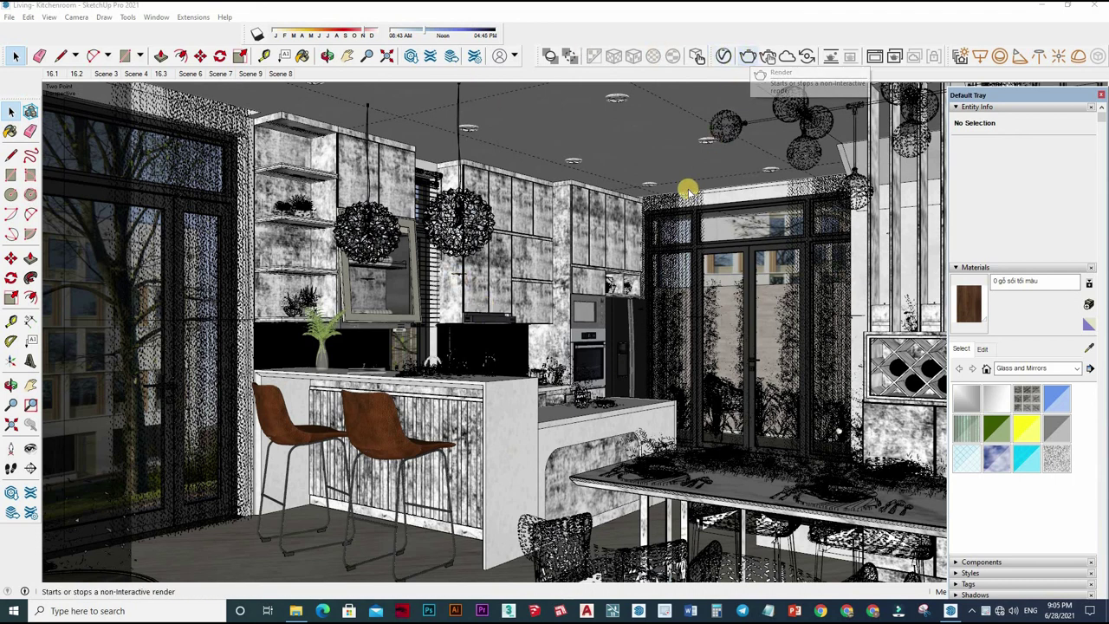